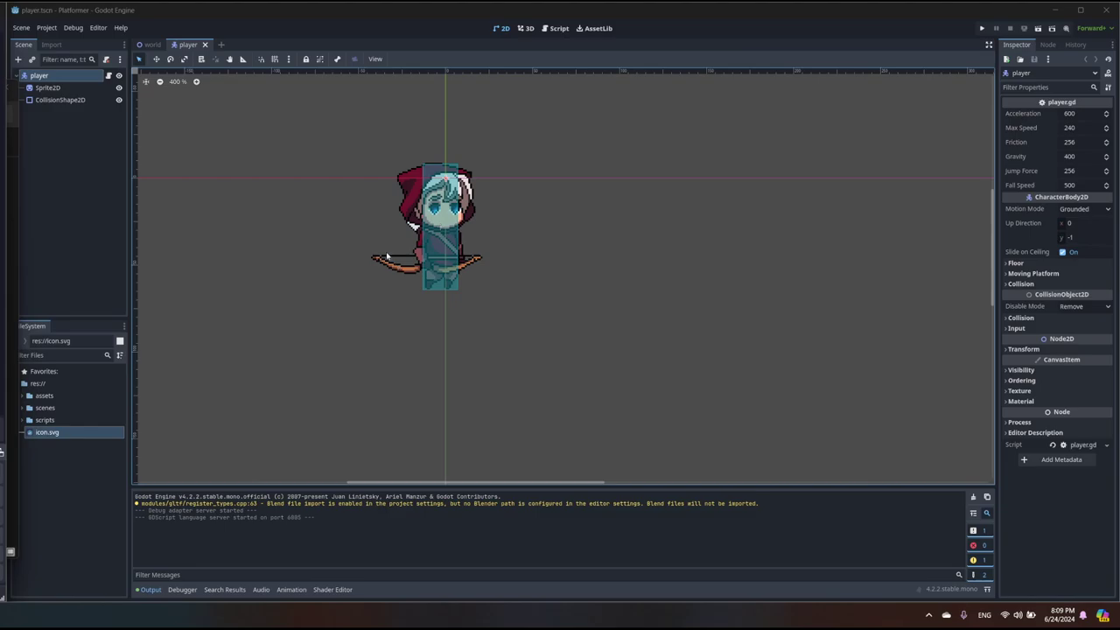
Step: Add an AnimationPlayer child to the player root node, found by searching 'anima'
left_click(70, 209)
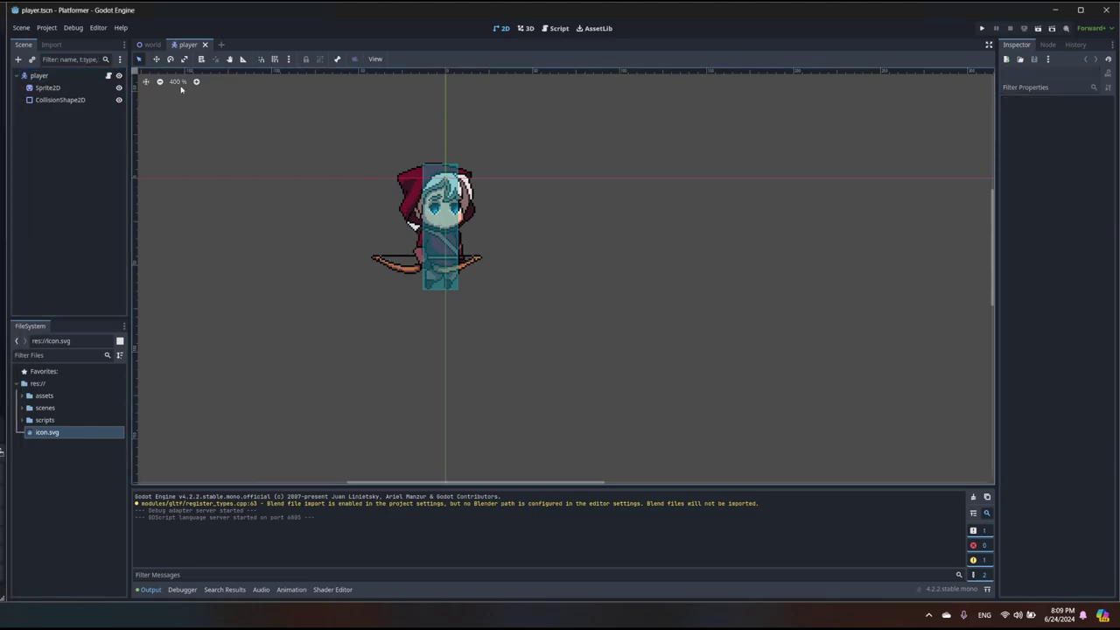
left_click(42, 77)
left_click(18, 58)
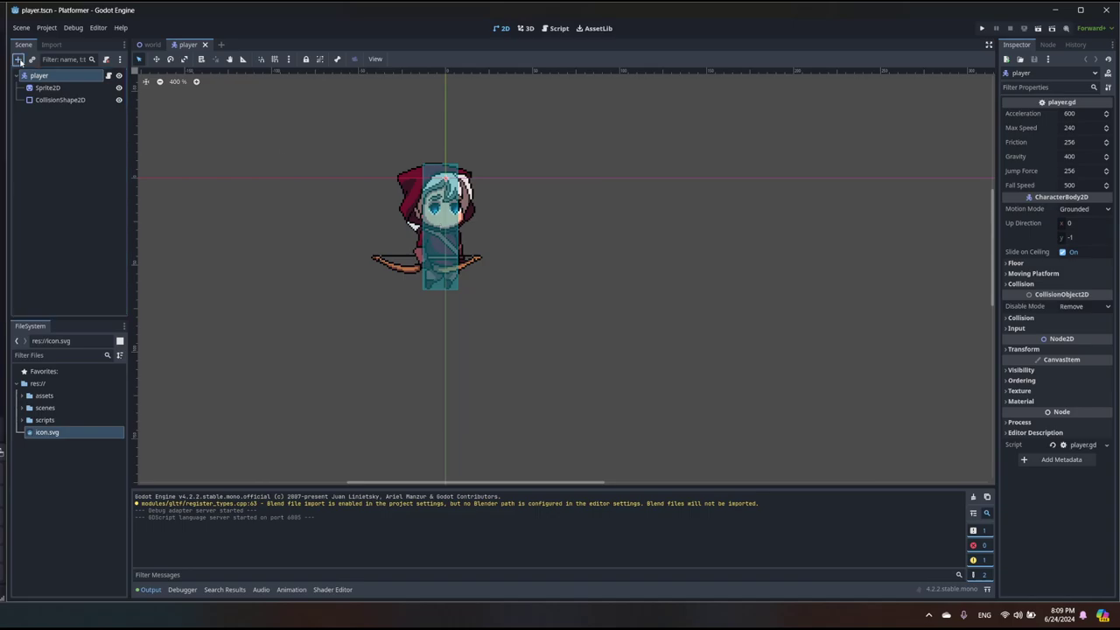
type("anima")
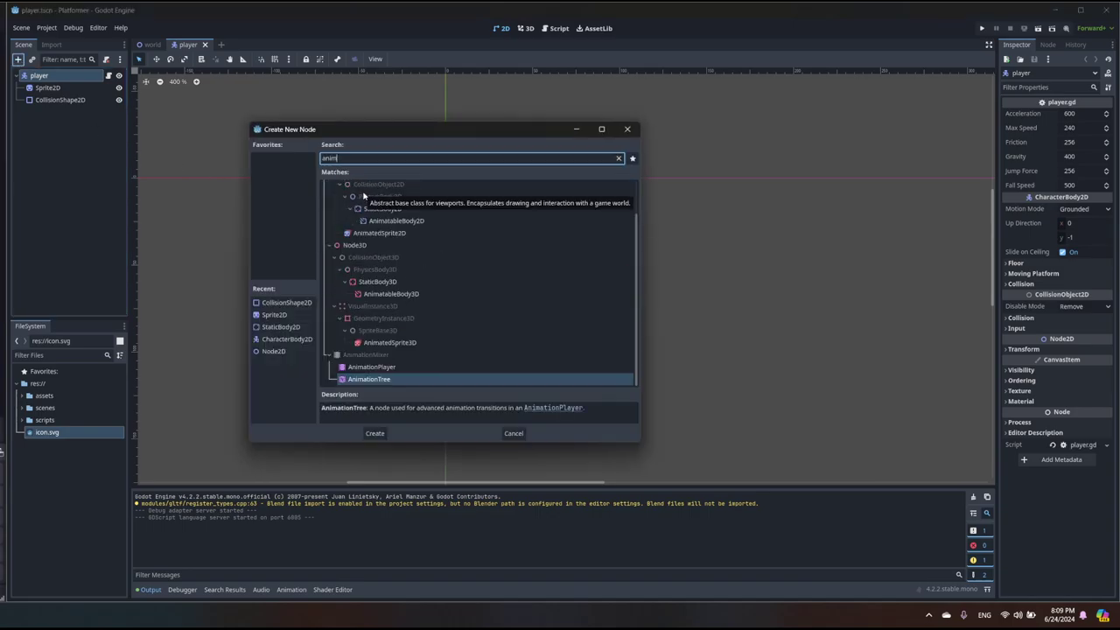
left_click(393, 368)
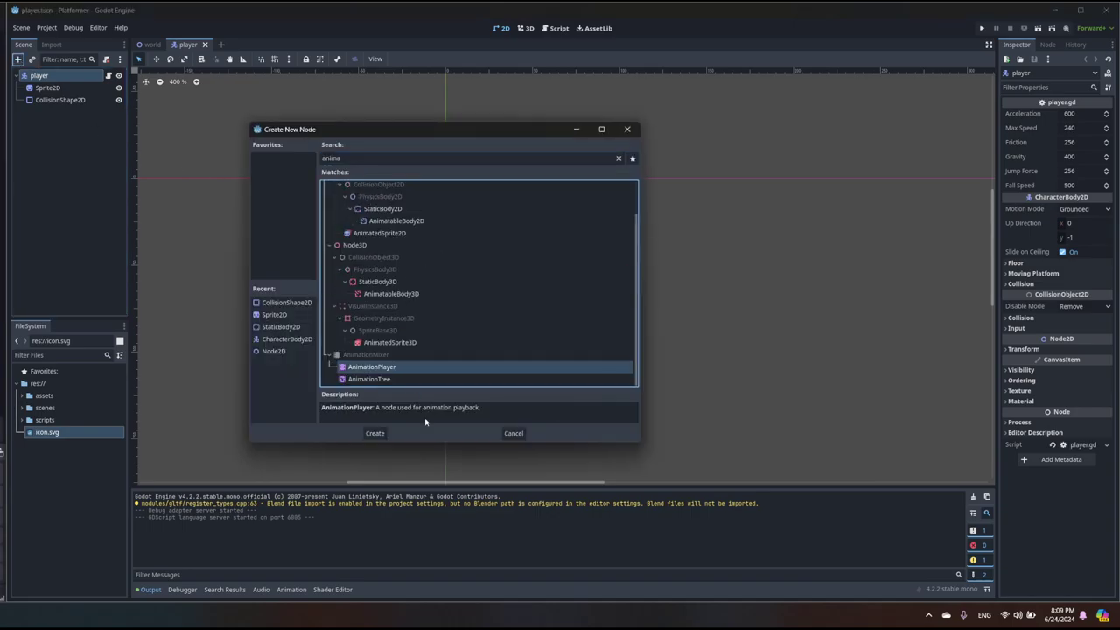
left_click(375, 432)
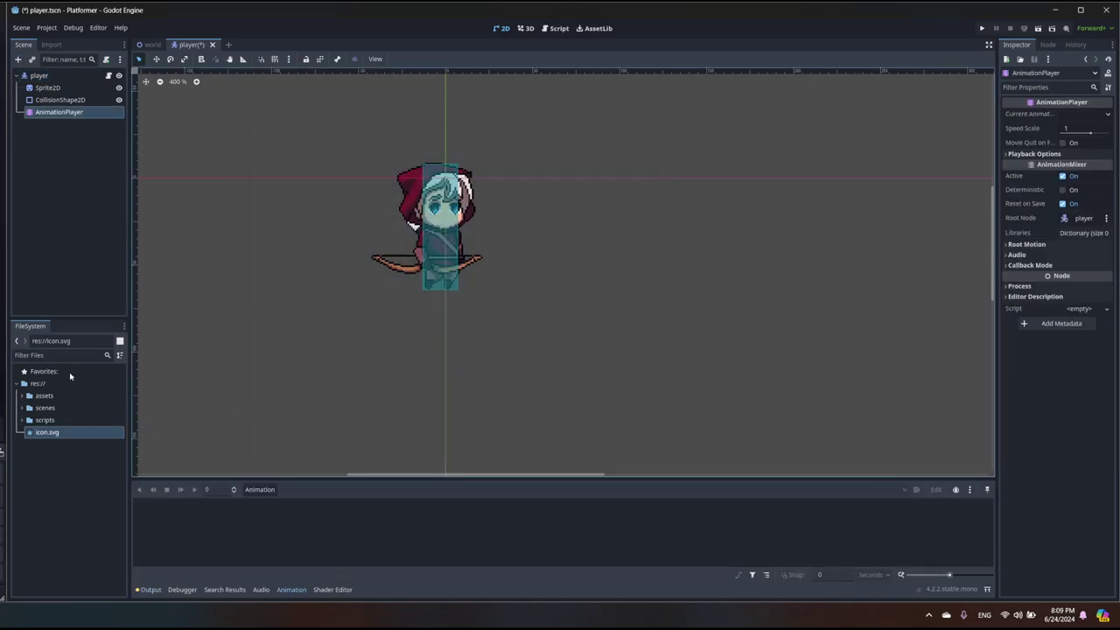
Step: Expand the assets folder and create a new animation named 'Idle'
left_click(22, 396)
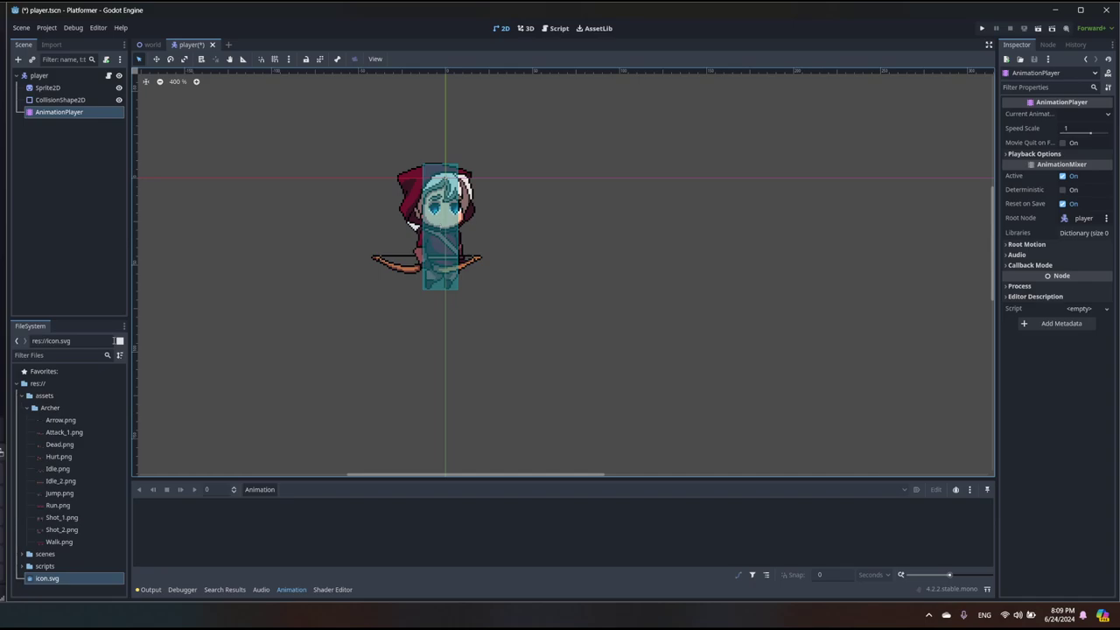
left_click(260, 489)
left_click(262, 505)
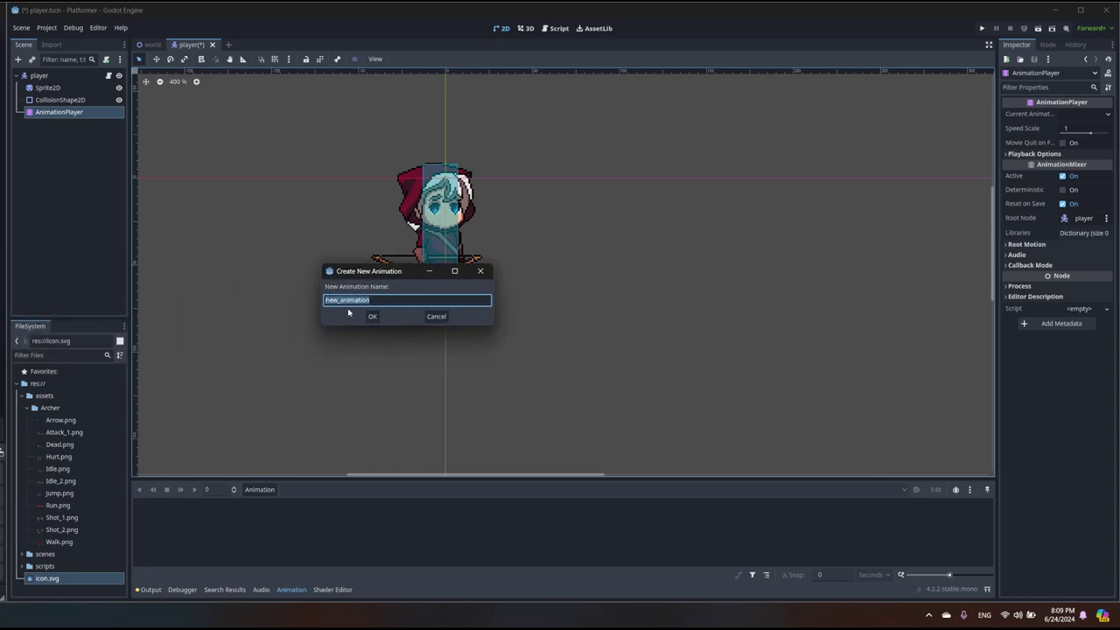
type("Idle")
left_click(371, 316)
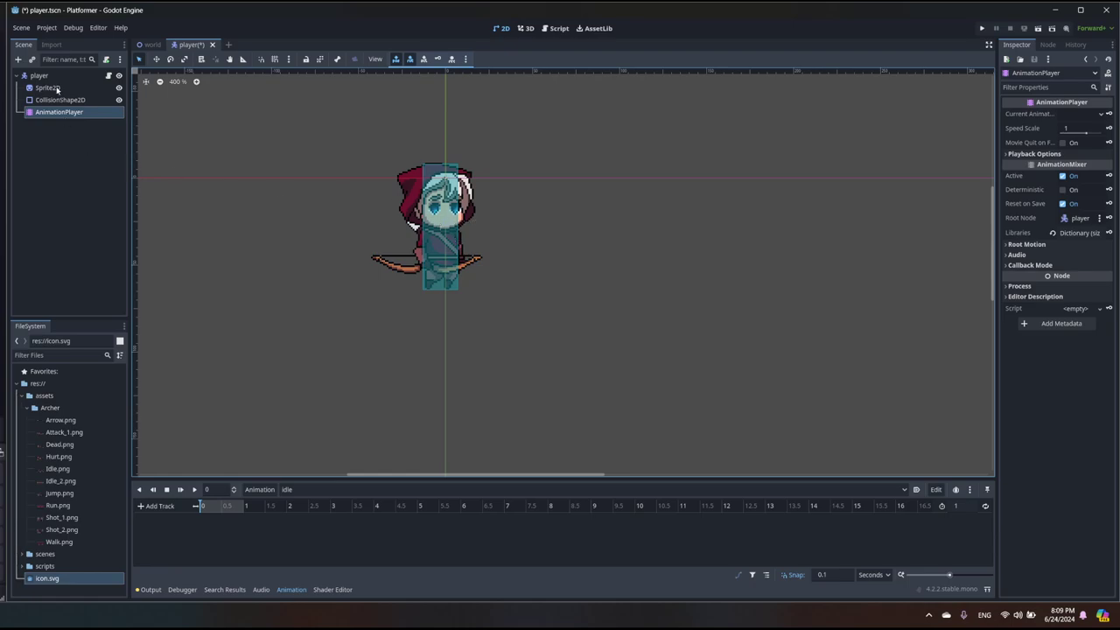
Step: Center the Sprite2D in view, set its Frame to 1 and key Frame into idle
left_click(51, 88)
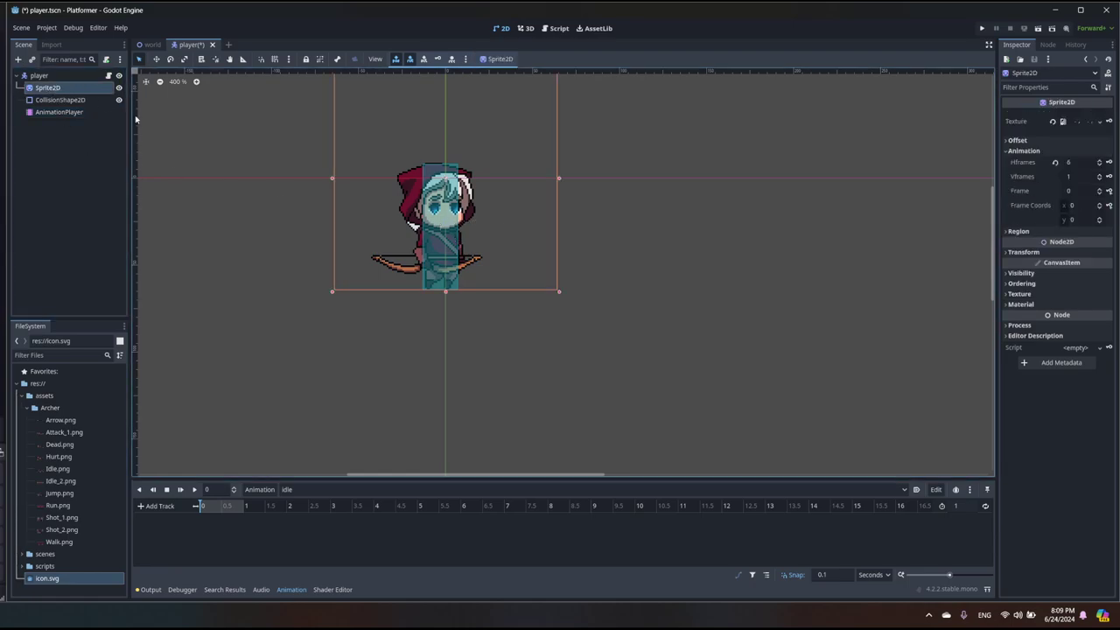
left_click(59, 112)
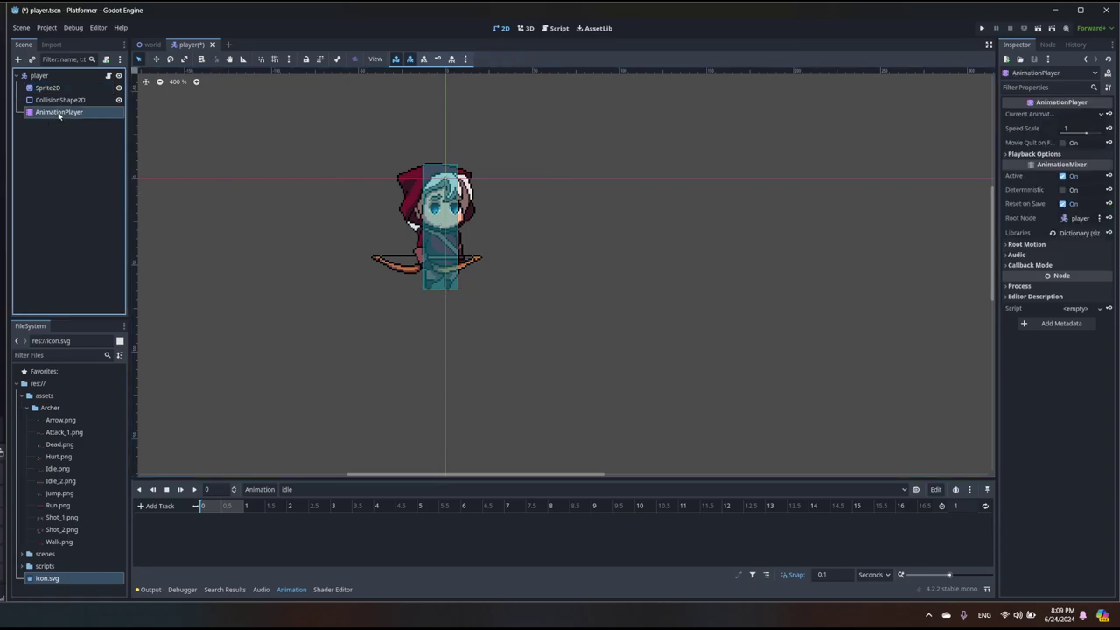
left_click(437, 223)
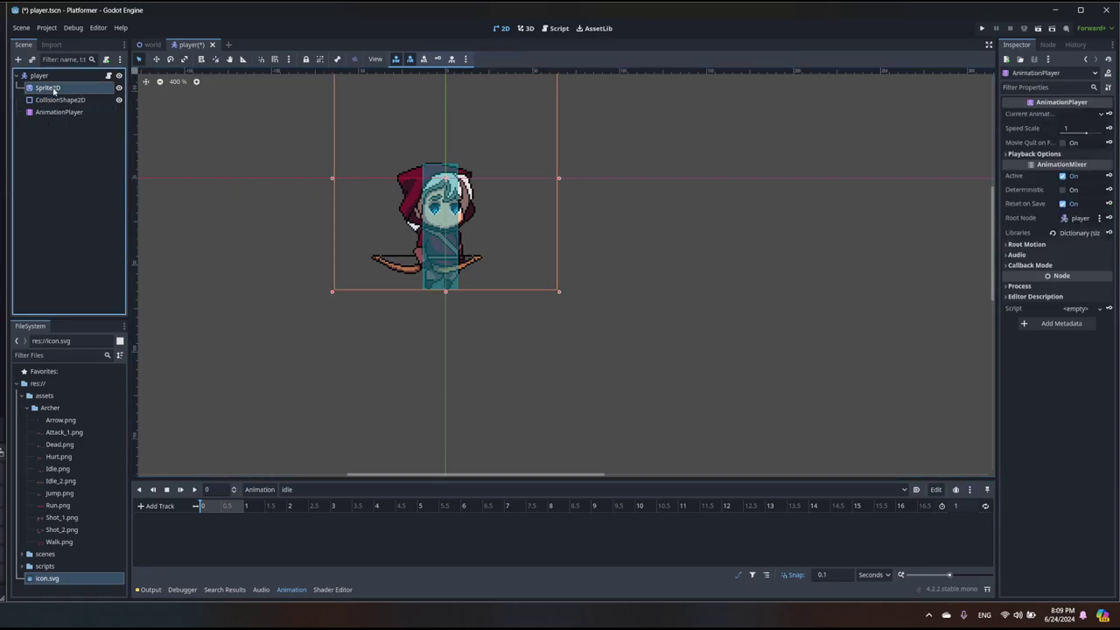
scroll(583, 212, "down", 1)
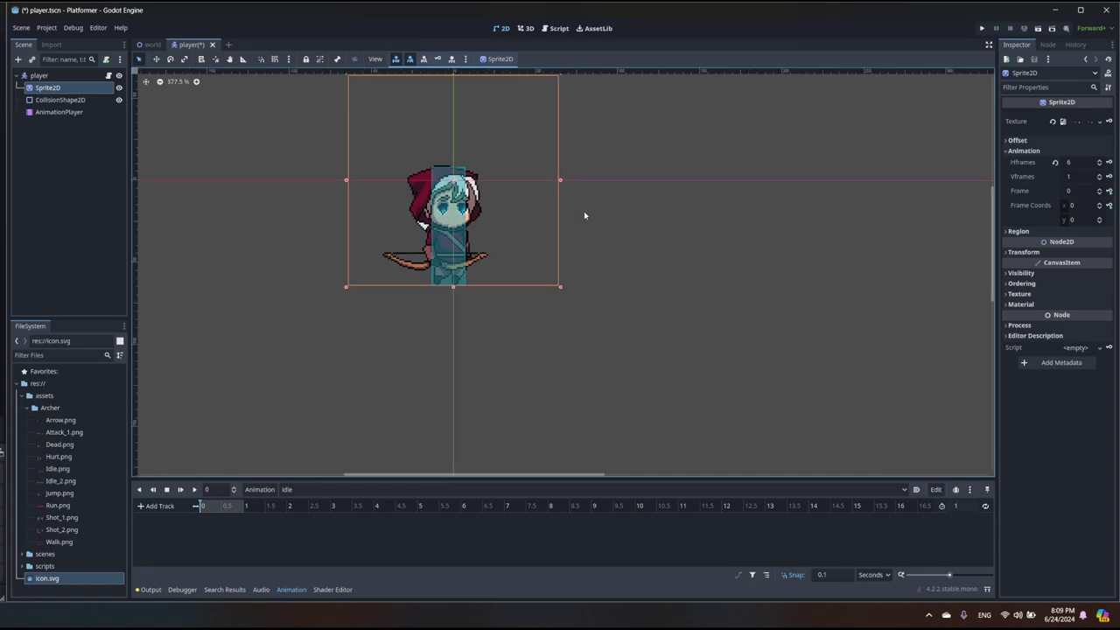
middle_click_drag(615, 162, 612, 234)
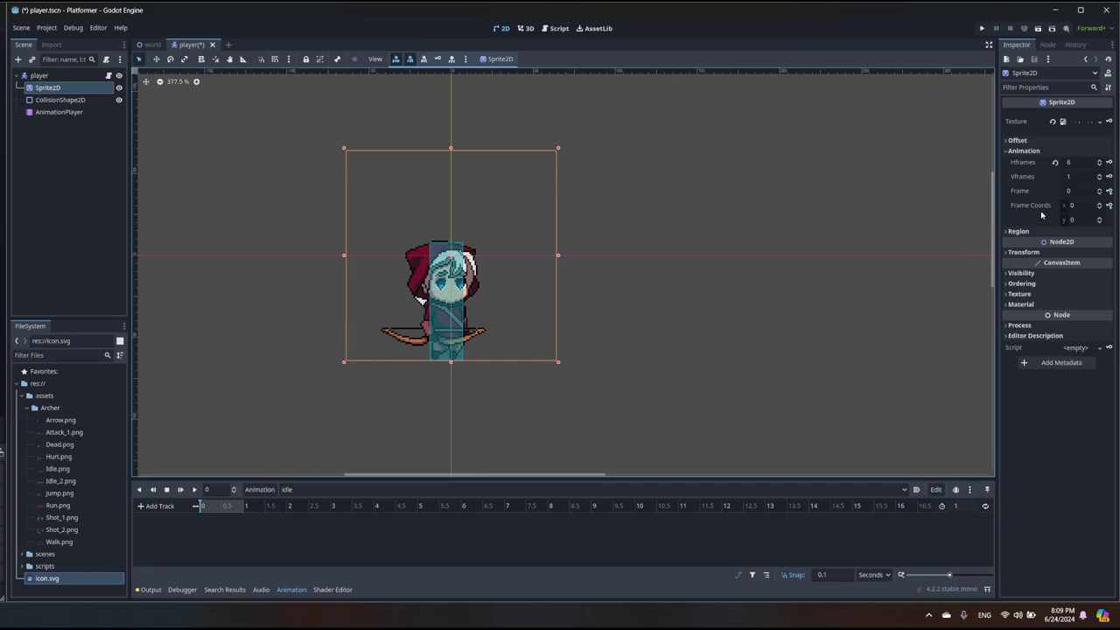
left_click(1050, 252)
left_click(1050, 252)
left_click(1109, 191)
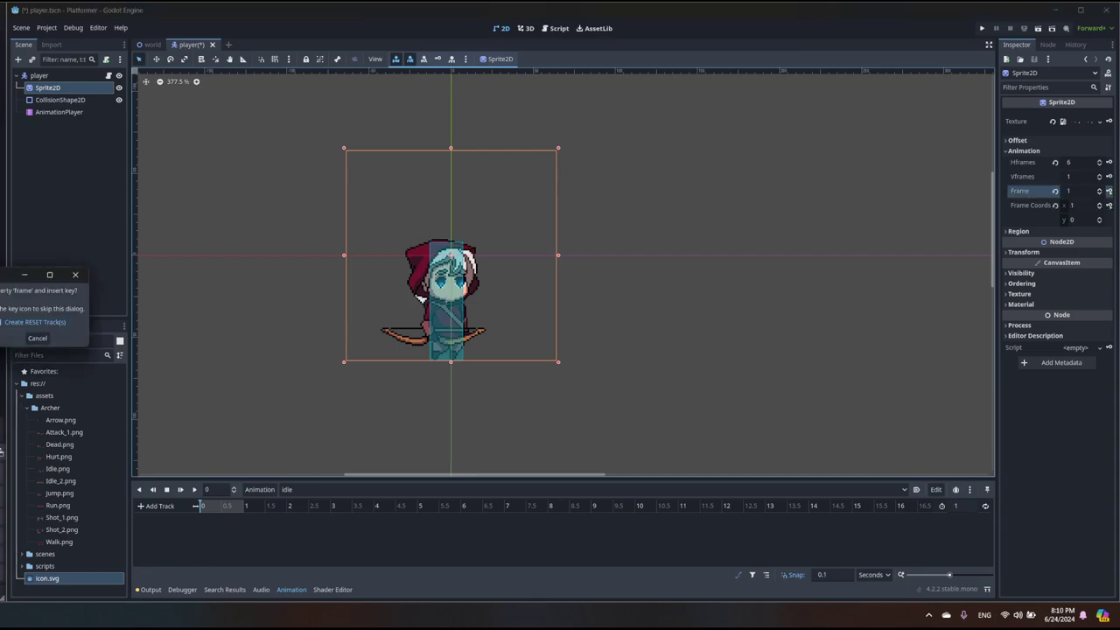
Step: Create the frame track and key sprite frames 0 through 5 at 0.1 s steps, then preview
left_click_drag(35, 275, 437, 222)
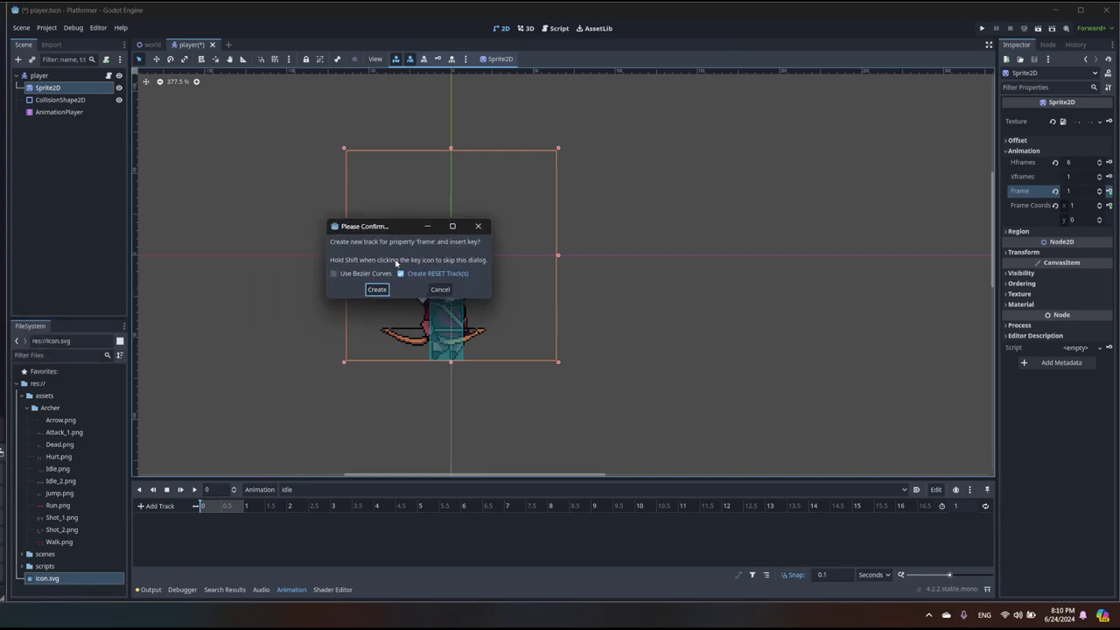
left_click(377, 289)
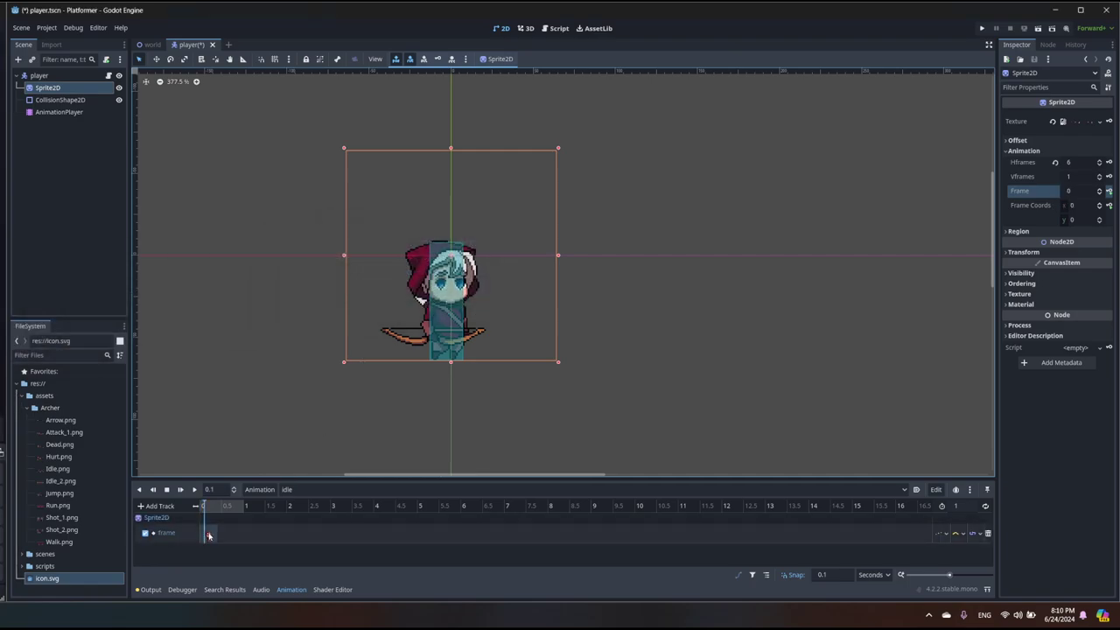
scroll(252, 528, "up", 5, "ctrl")
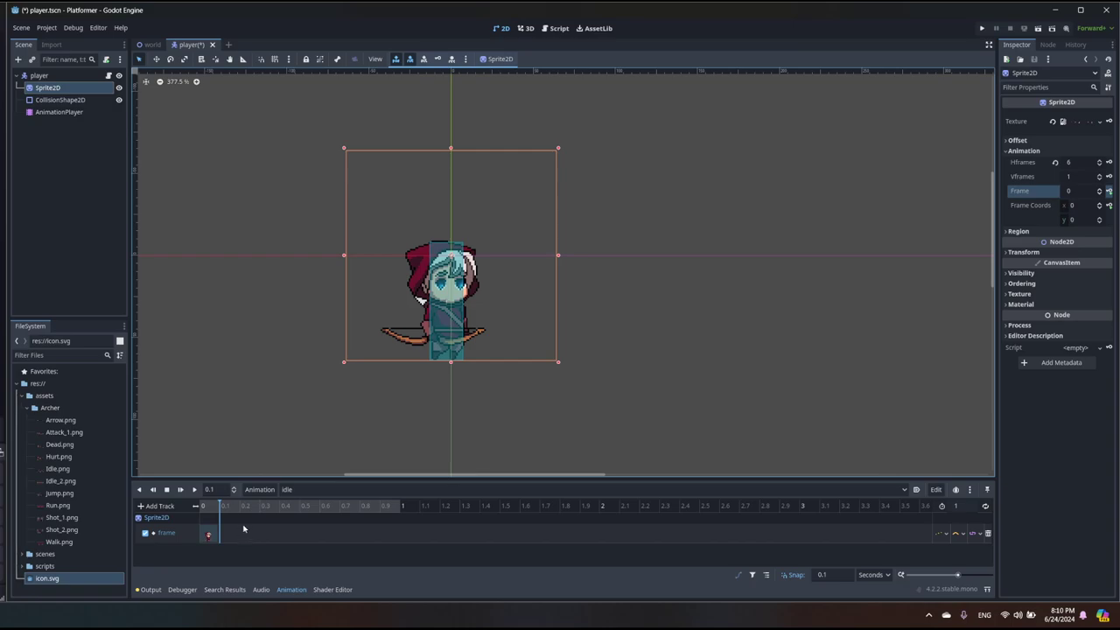
left_click(1109, 192)
left_click(1109, 191)
left_click(1109, 191)
left_click(1110, 191)
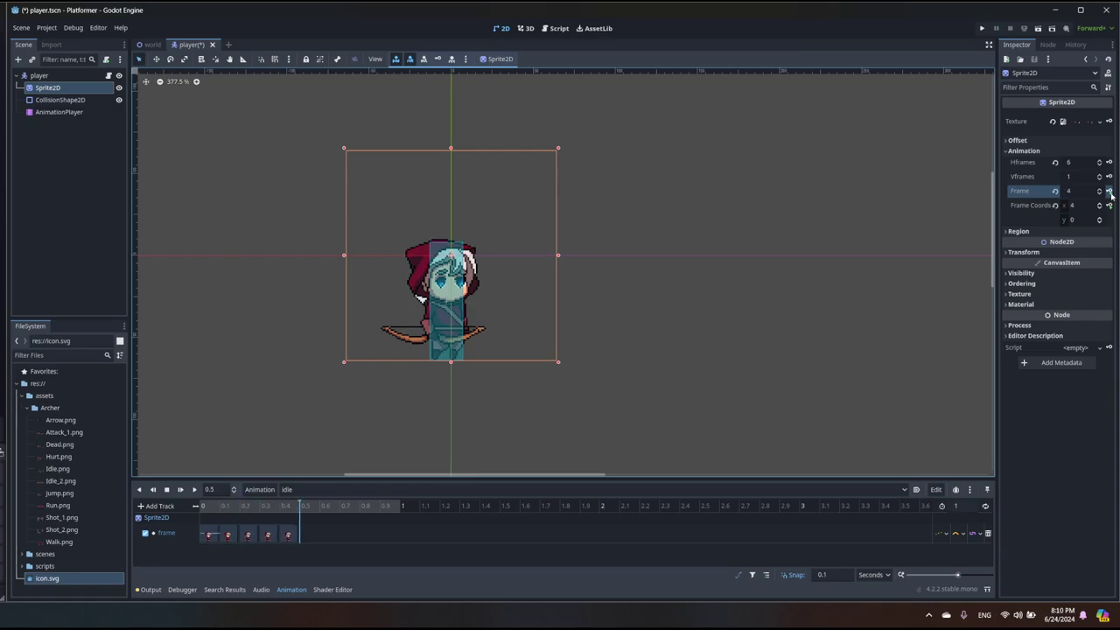
left_click(1109, 192)
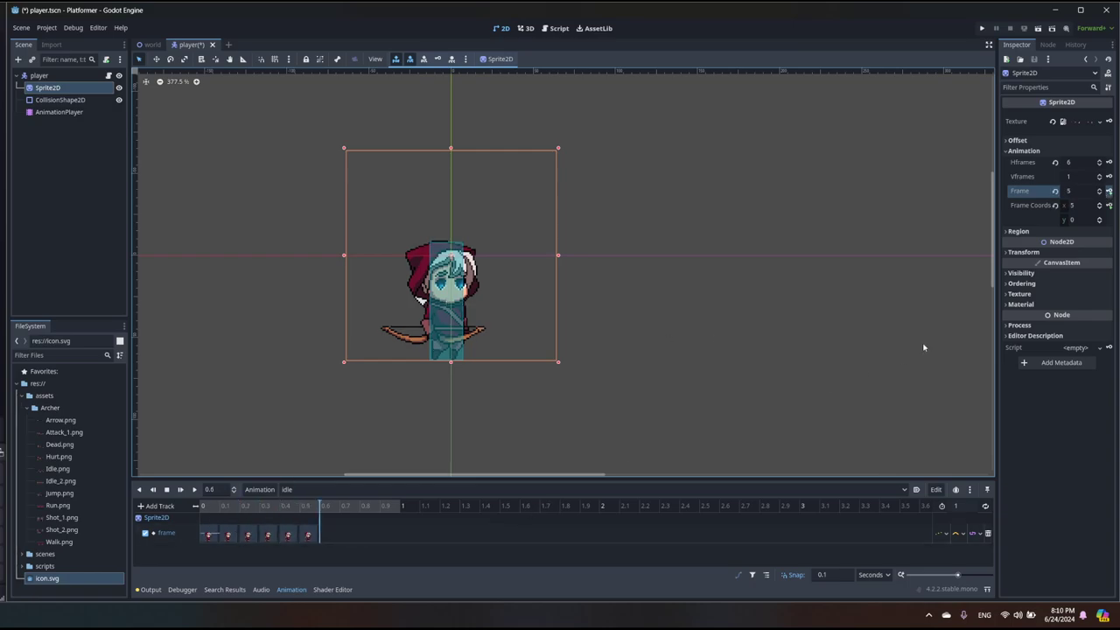
left_click(195, 489)
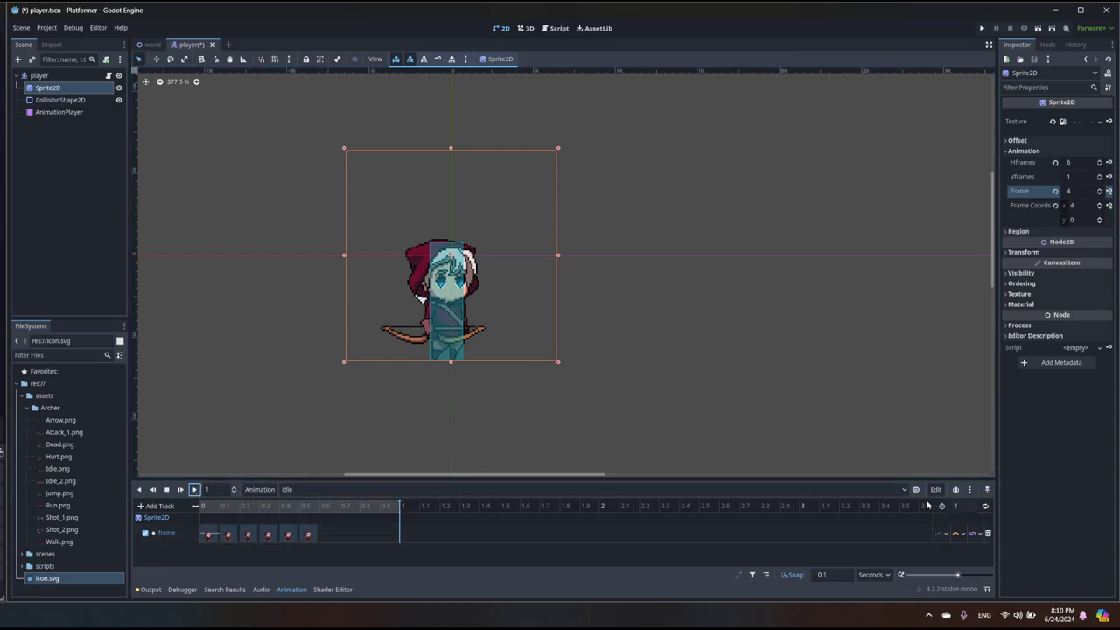
Step: Turn on looping for the idle animation and preview it
left_click(985, 506)
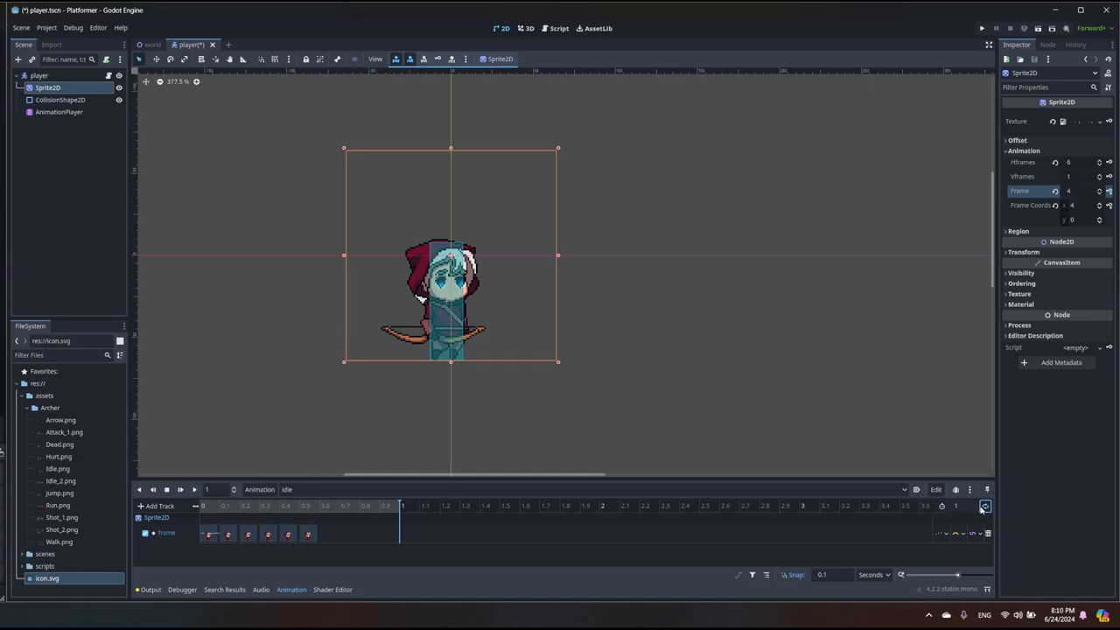
left_click(194, 490)
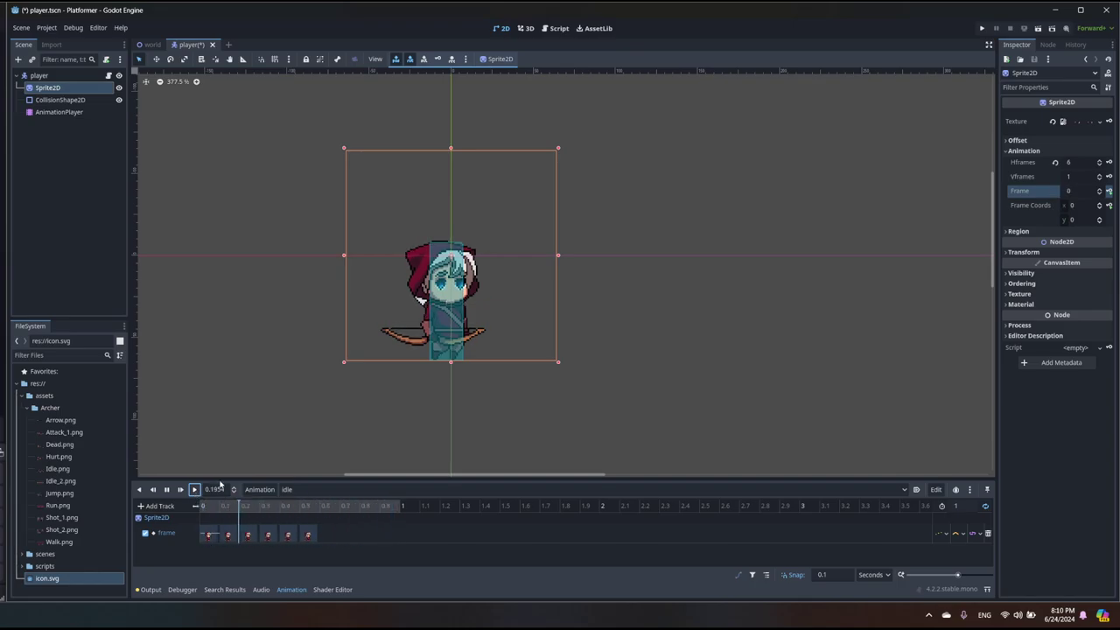
left_click(167, 490)
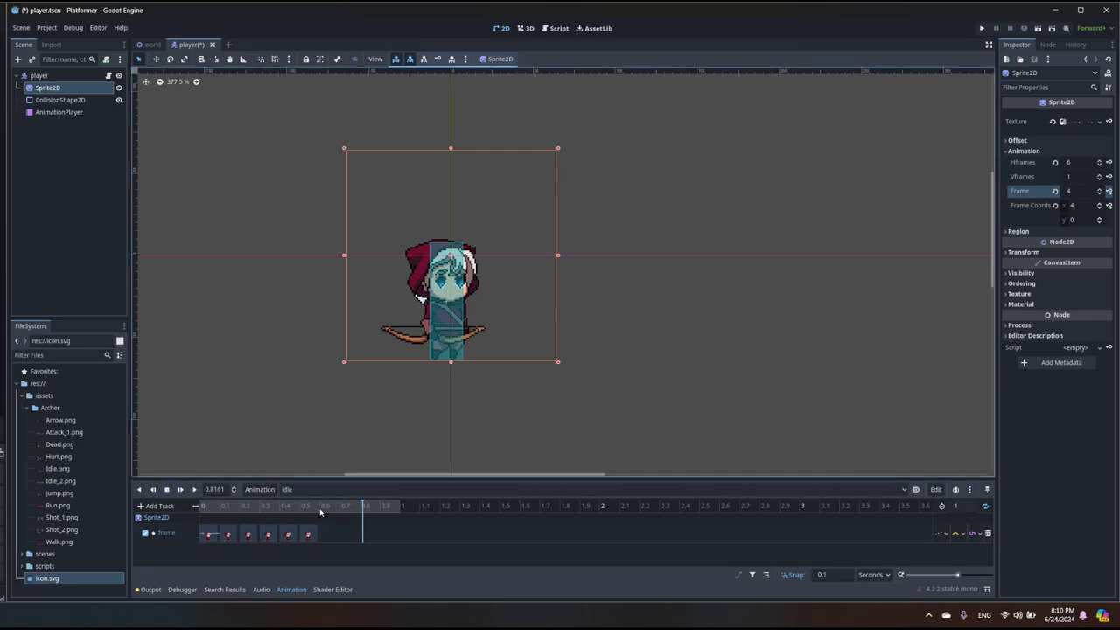
Step: Change the idle animation length from 0.5 to 0.6 seconds and preview the result
left_click(965, 506)
type("0.5")
key("Return")
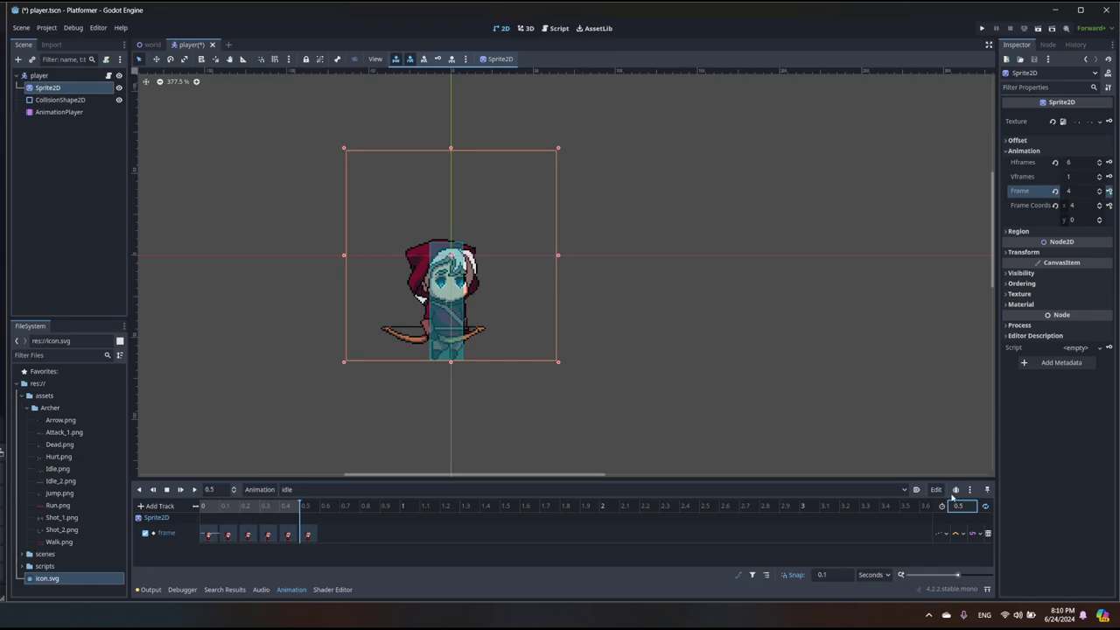
key("BackSpace")
type("6")
key("Return")
left_click(549, 199)
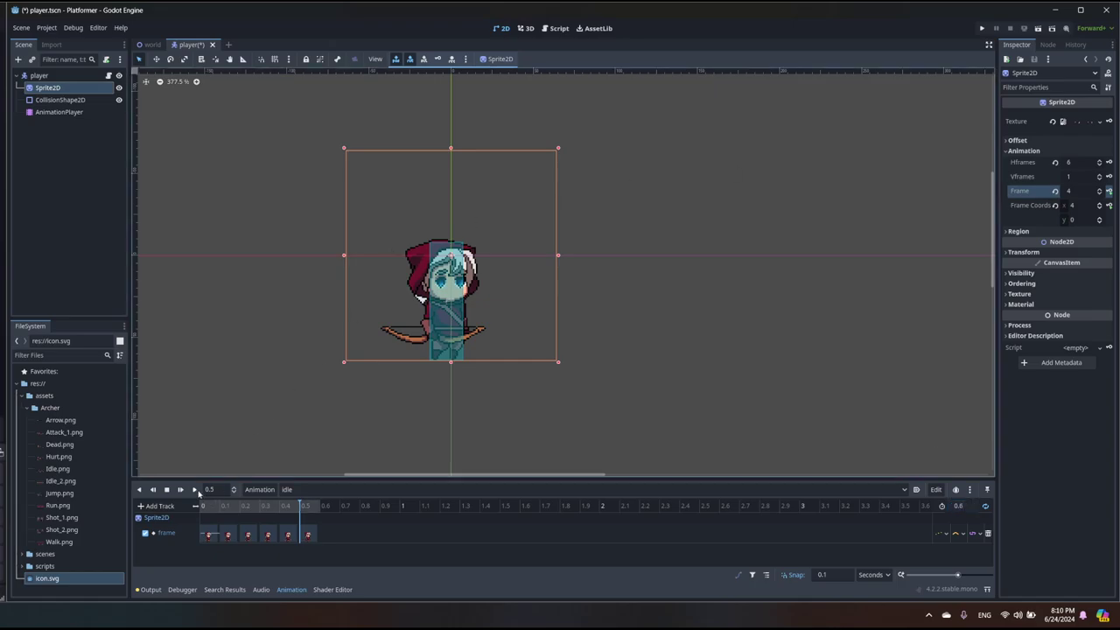
left_click(194, 489)
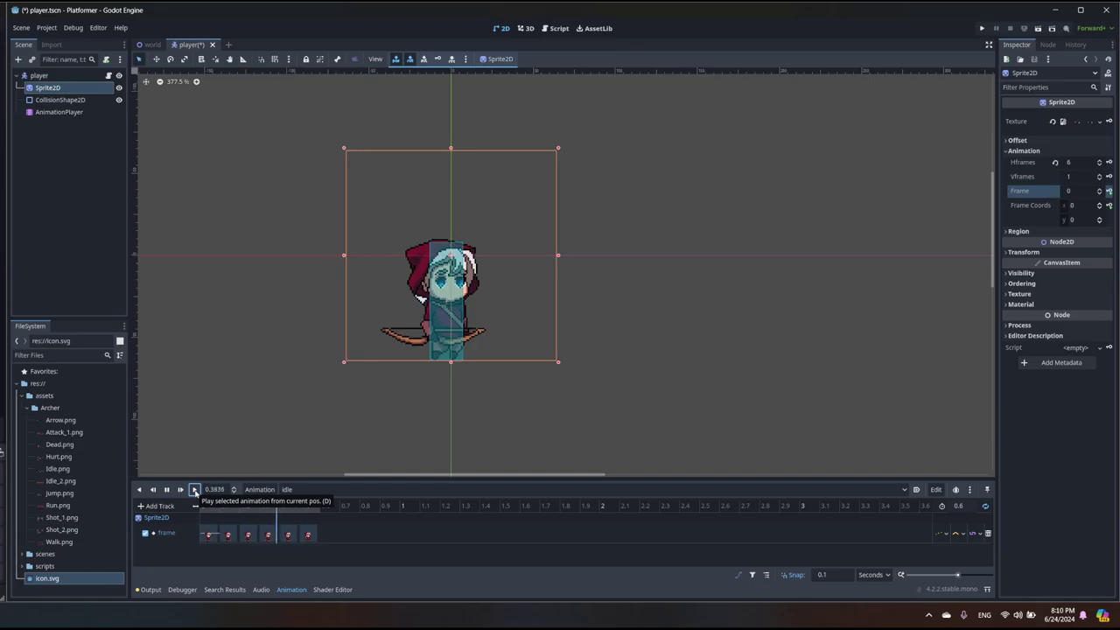
left_click(167, 489)
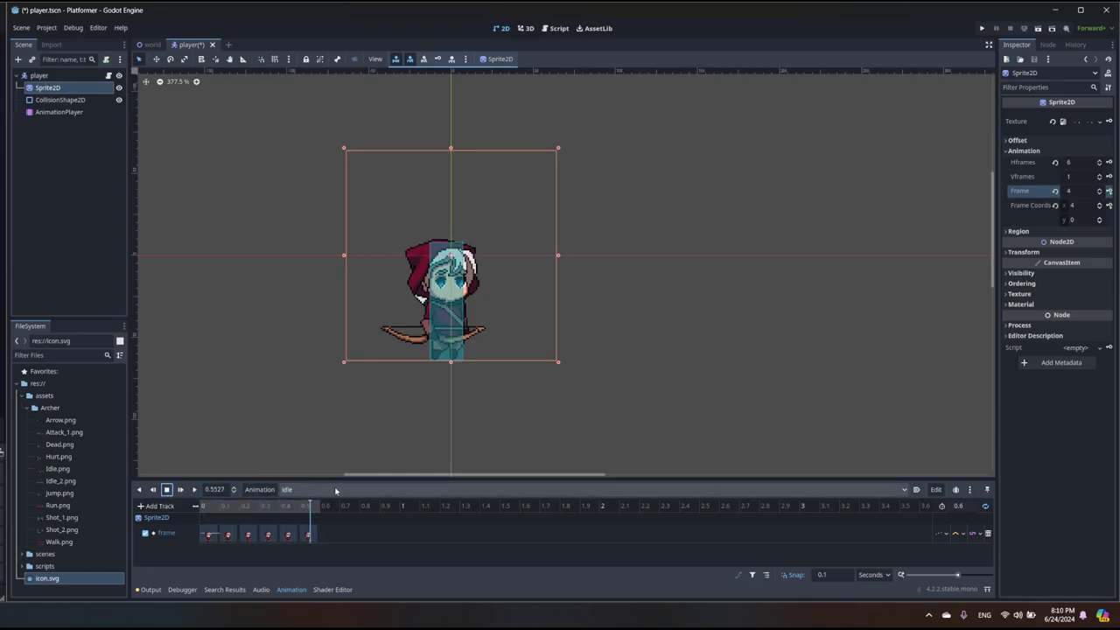
left_click(310, 491)
Step: Create a new animation named 'run' and reset its playhead to 0
left_click(259, 489)
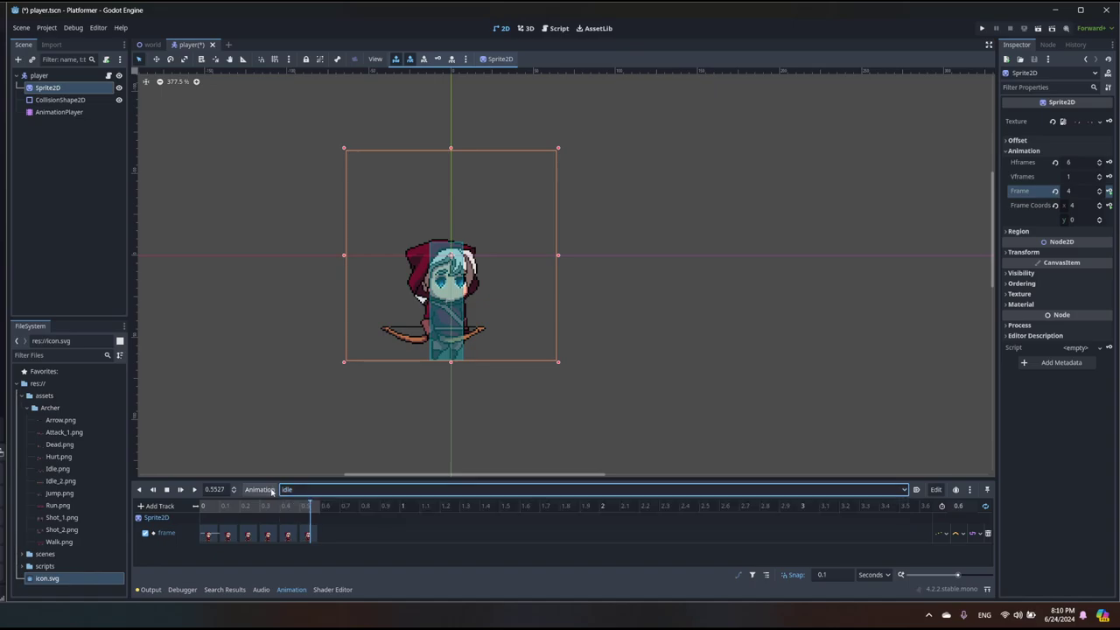
left_click(260, 489)
left_click(262, 503)
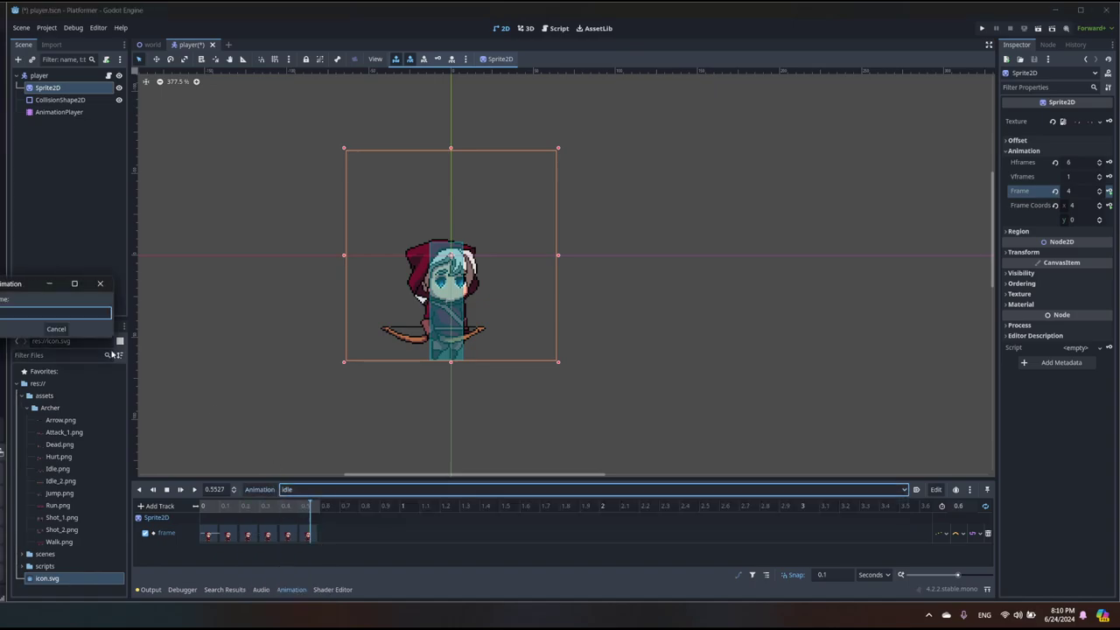
type("run")
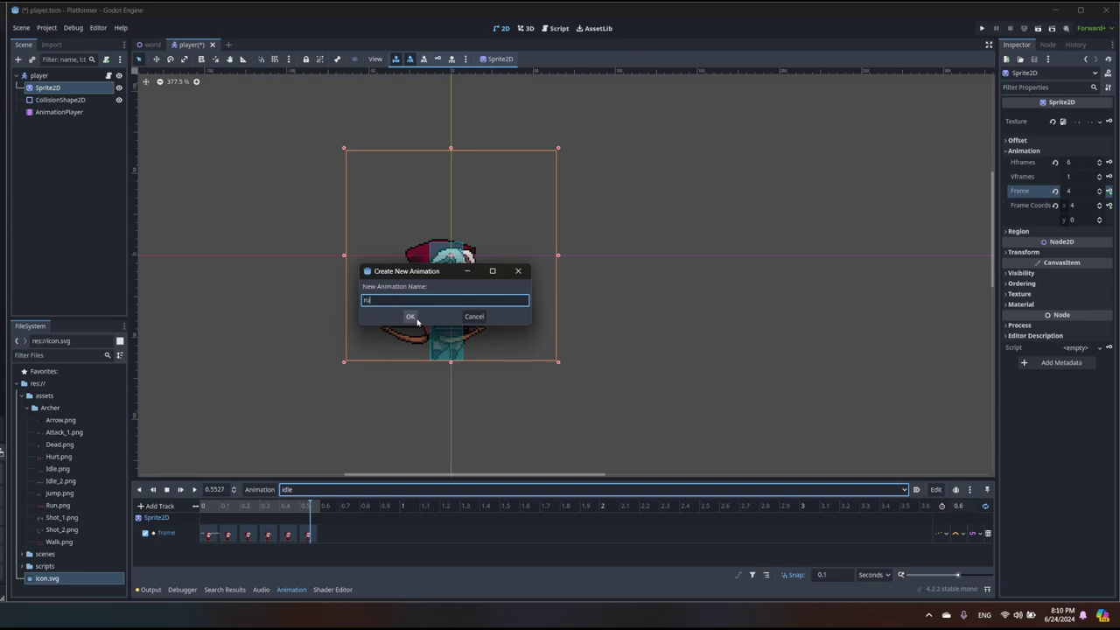
left_click(410, 318)
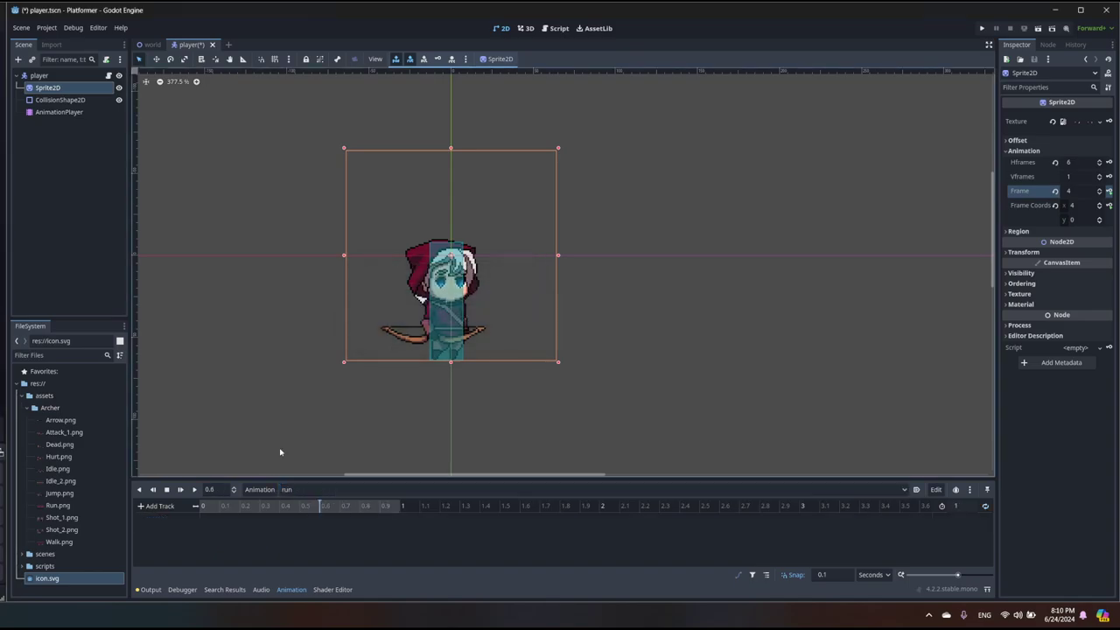
left_click(202, 511)
Step: Add a property track for the Sprite2D's texture to the run animation
left_click(171, 509)
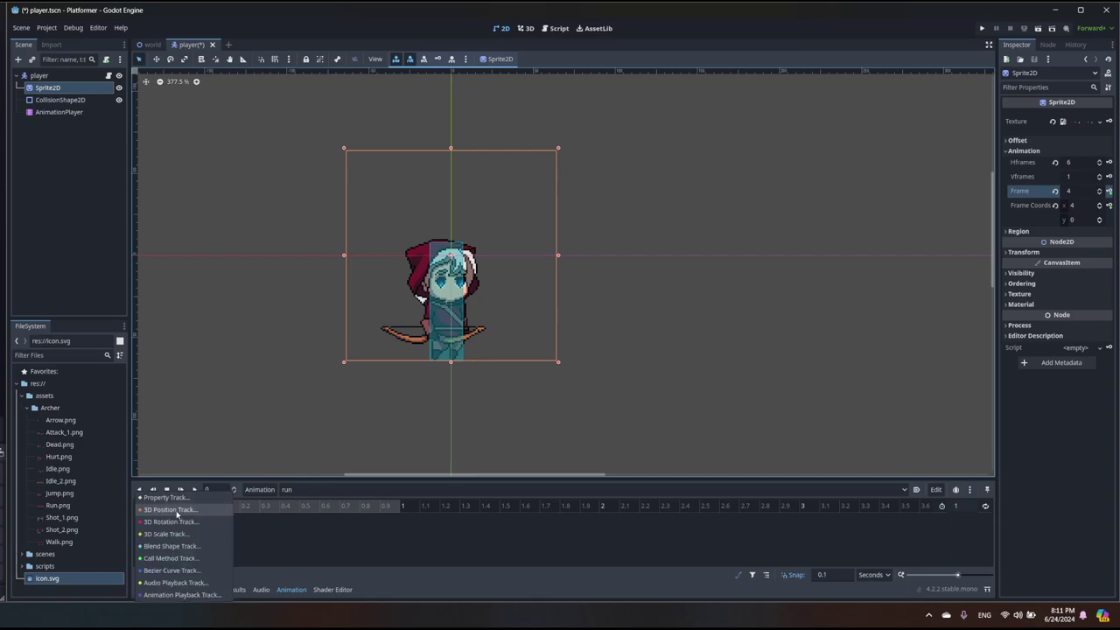
left_click(166, 498)
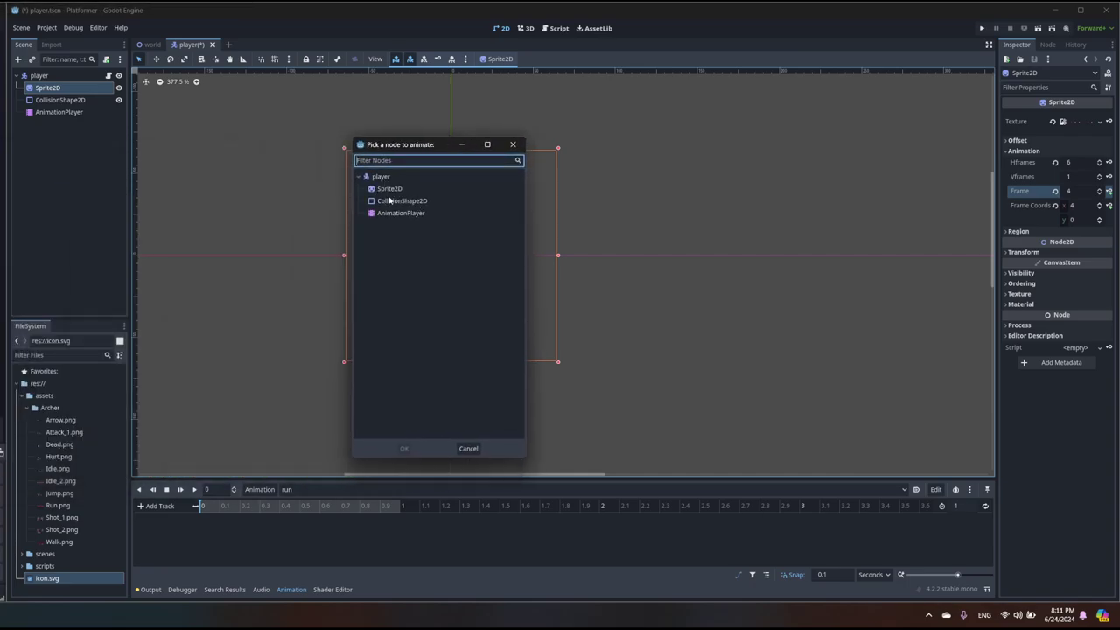
left_click(389, 189)
left_click(405, 449)
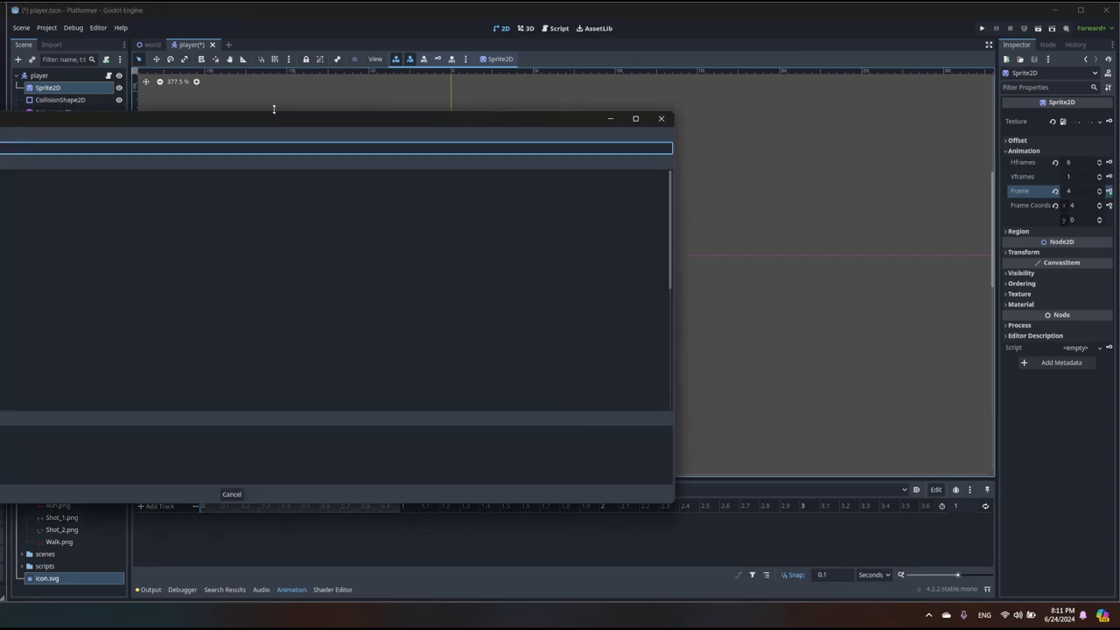
left_click_drag(268, 118, 394, 129)
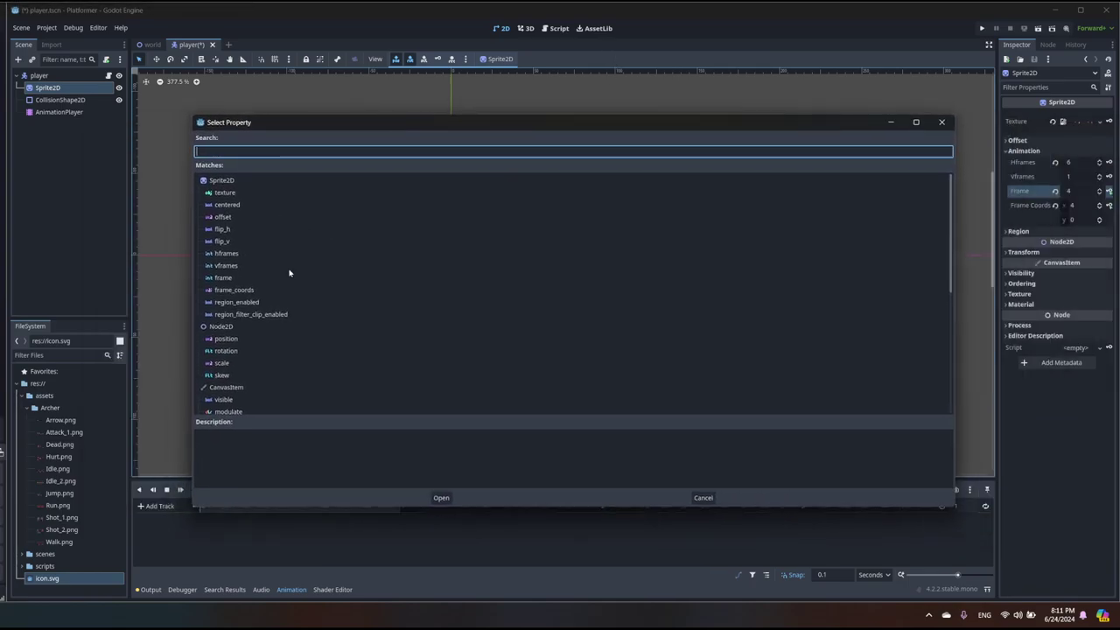
left_click(219, 192)
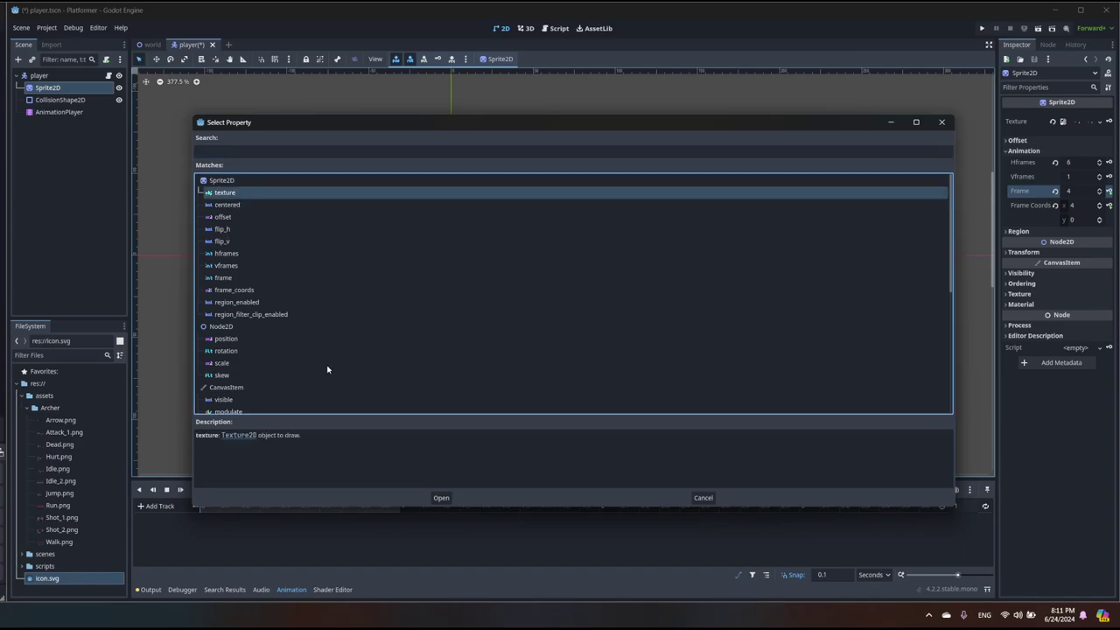
left_click(442, 498)
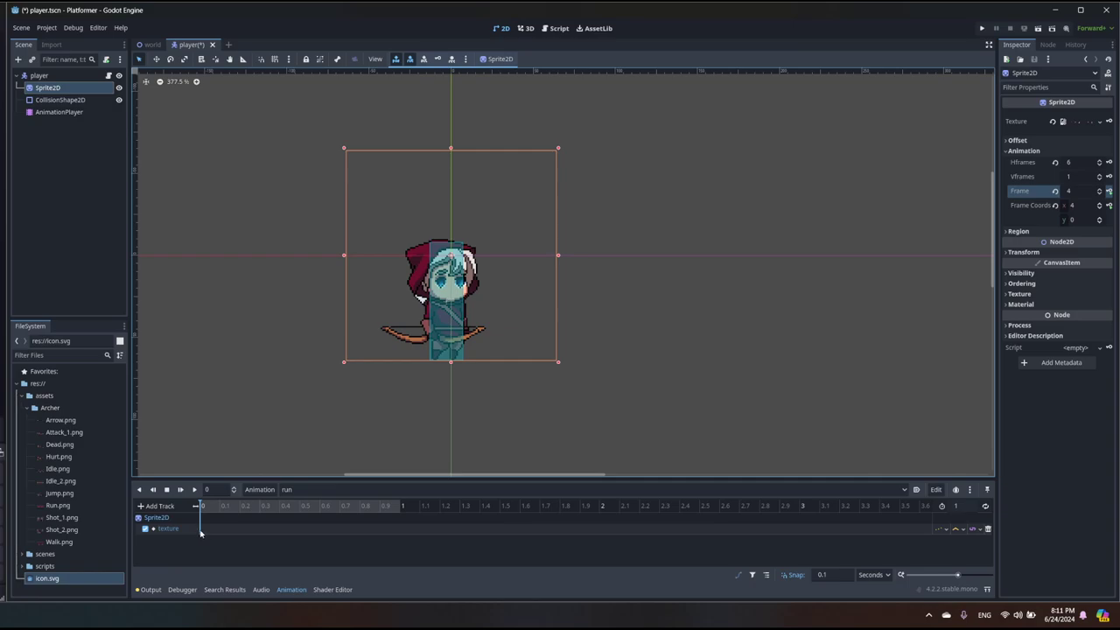
right_click(200, 533)
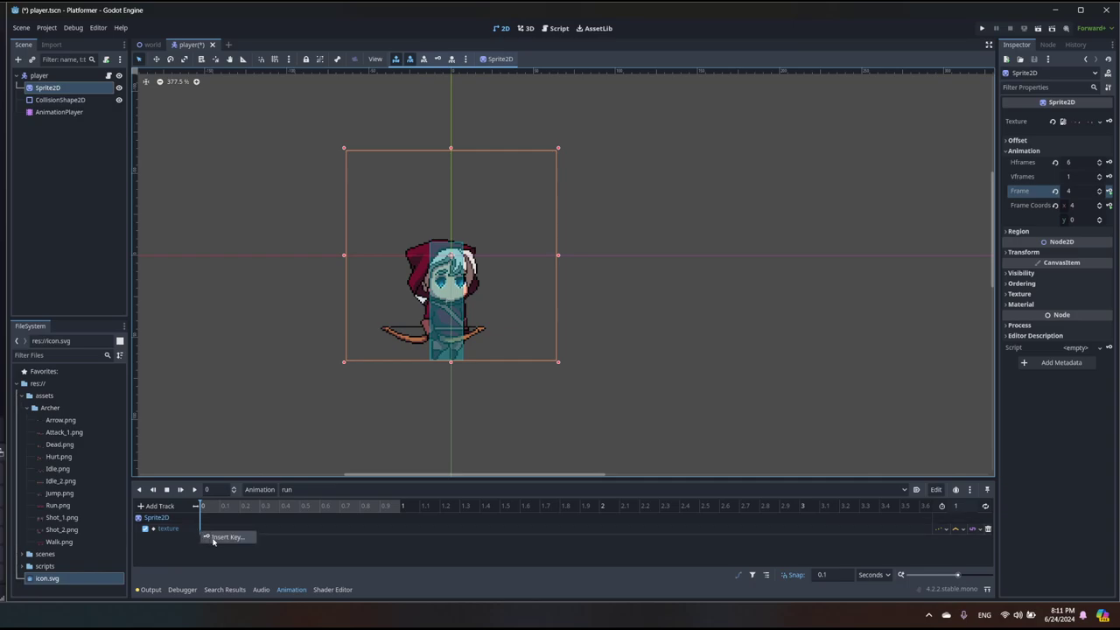
Step: Insert a texture key at 0 s and set its value to Run.png
left_click(223, 537)
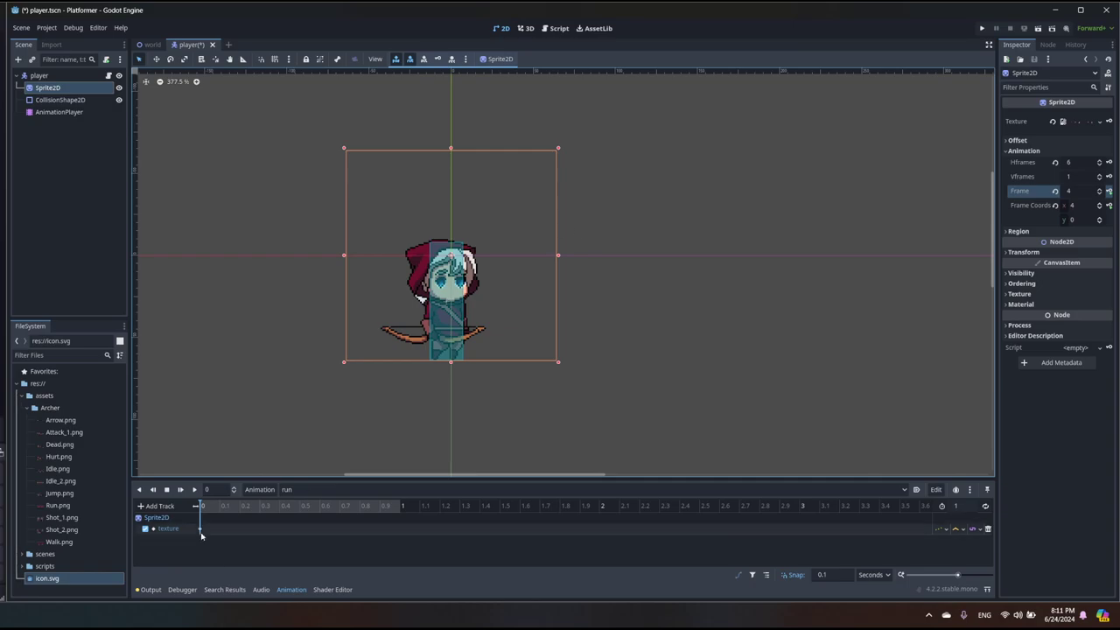
left_click(201, 529)
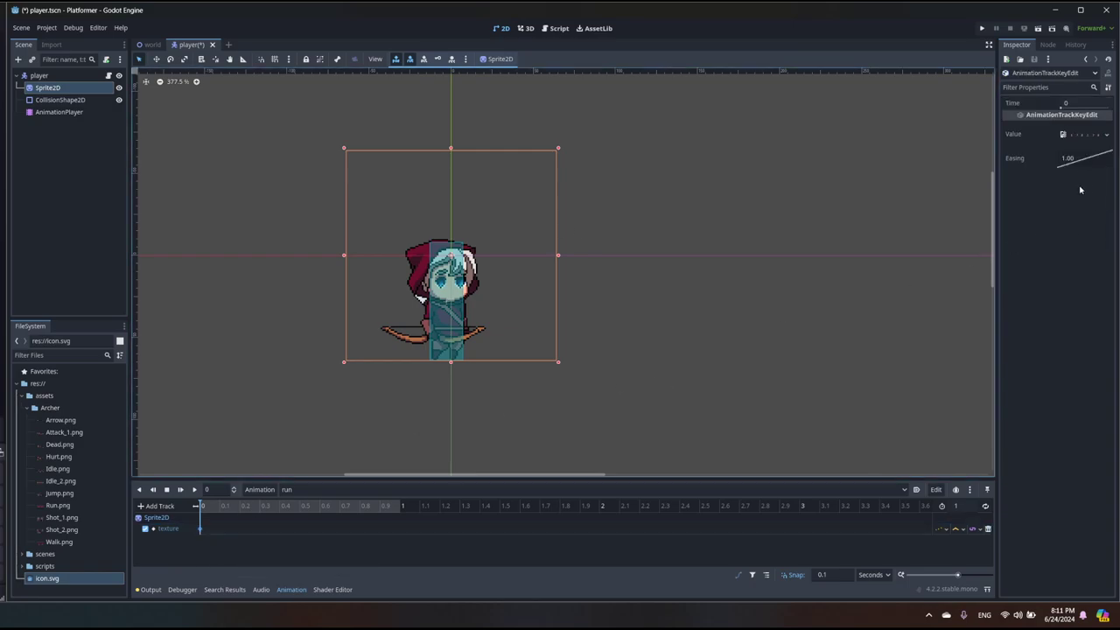
left_click(75, 507)
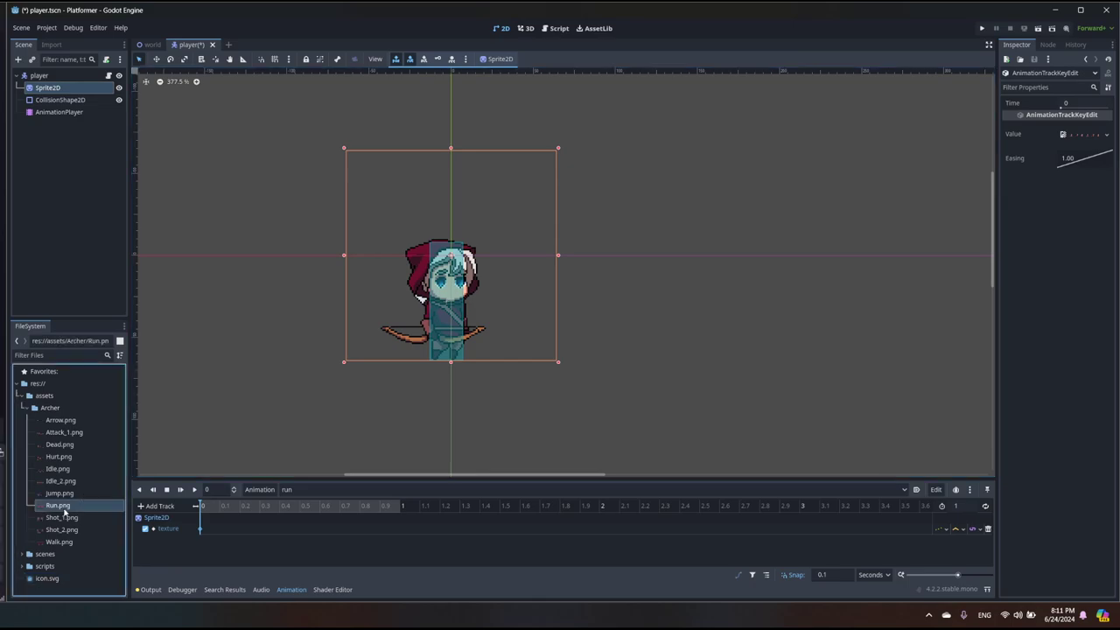
left_click_drag(64, 512, 1072, 135)
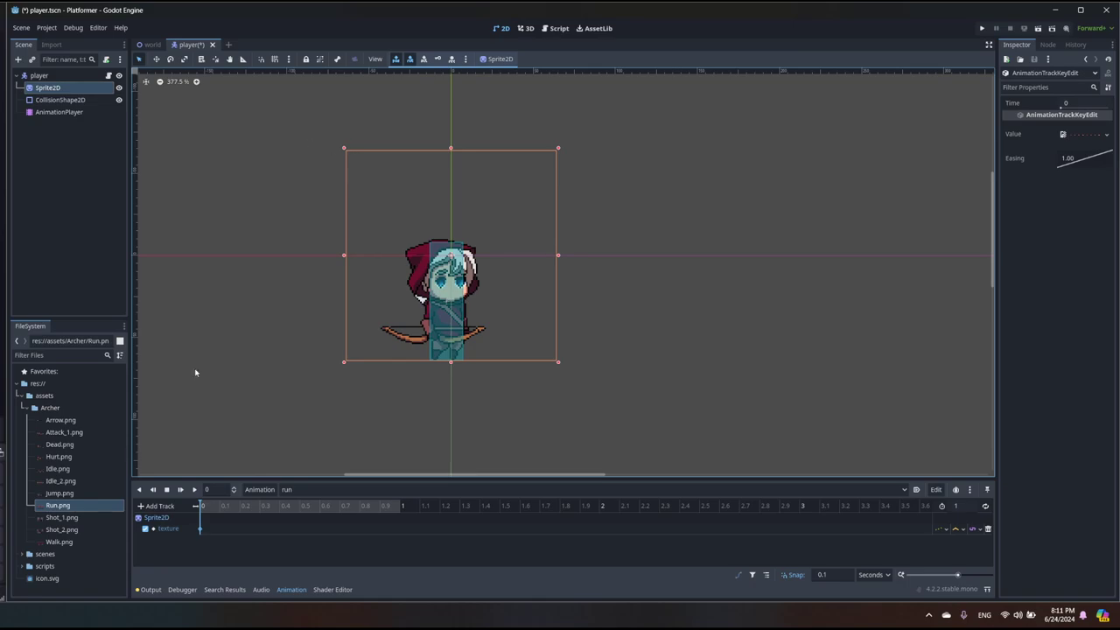
left_click(76, 505)
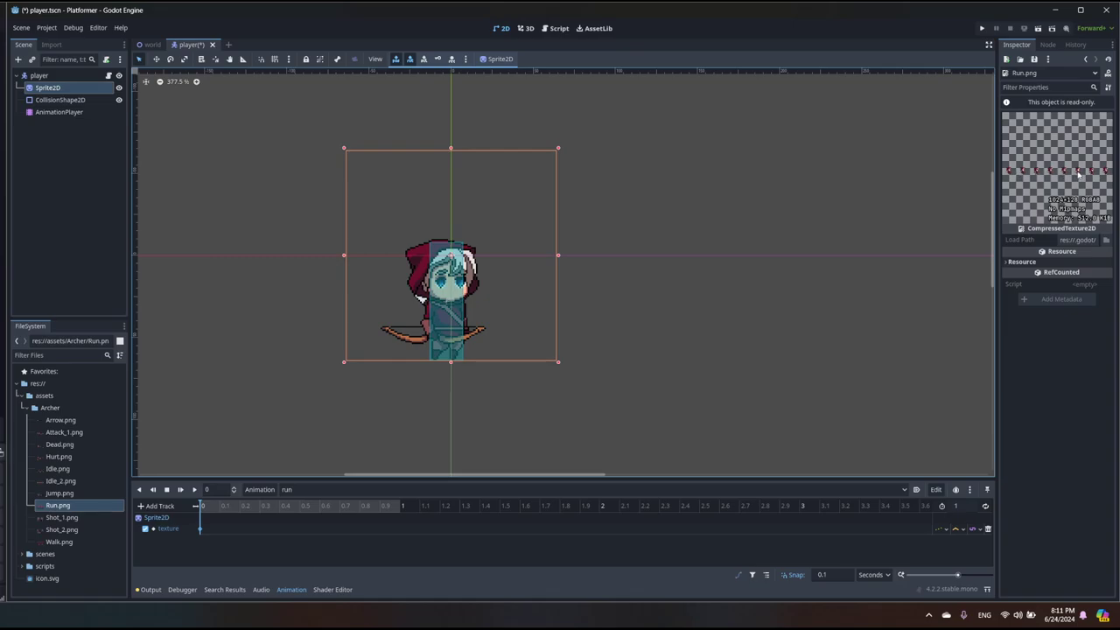
Step: Add a Sprite2D hframes property track below the texture track in the run animation
left_click(75, 113)
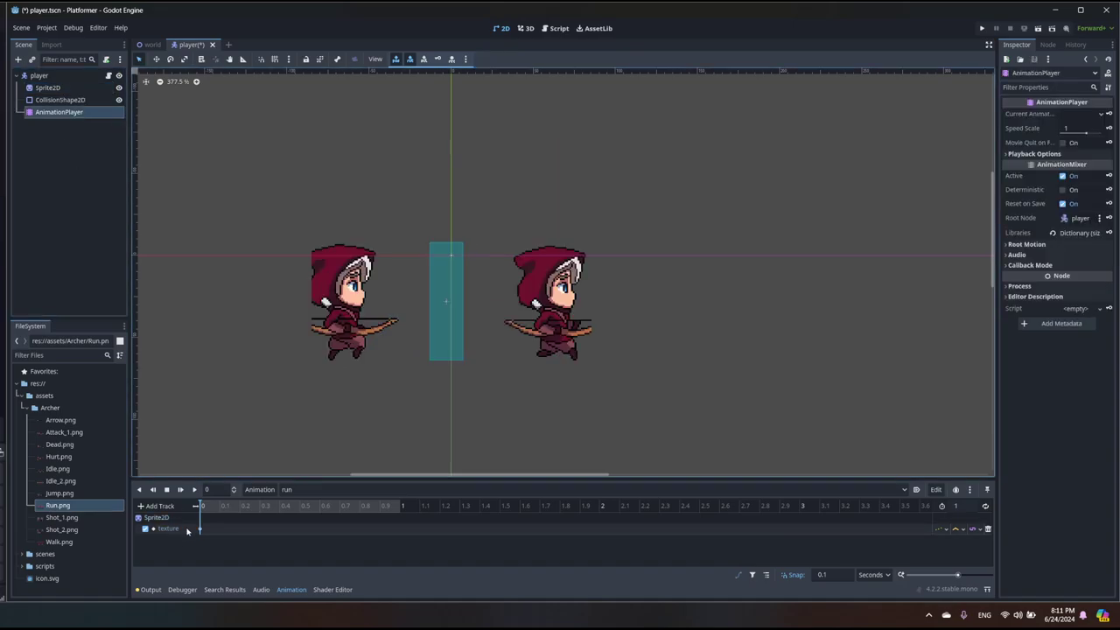
scroll(548, 327, "down", 8)
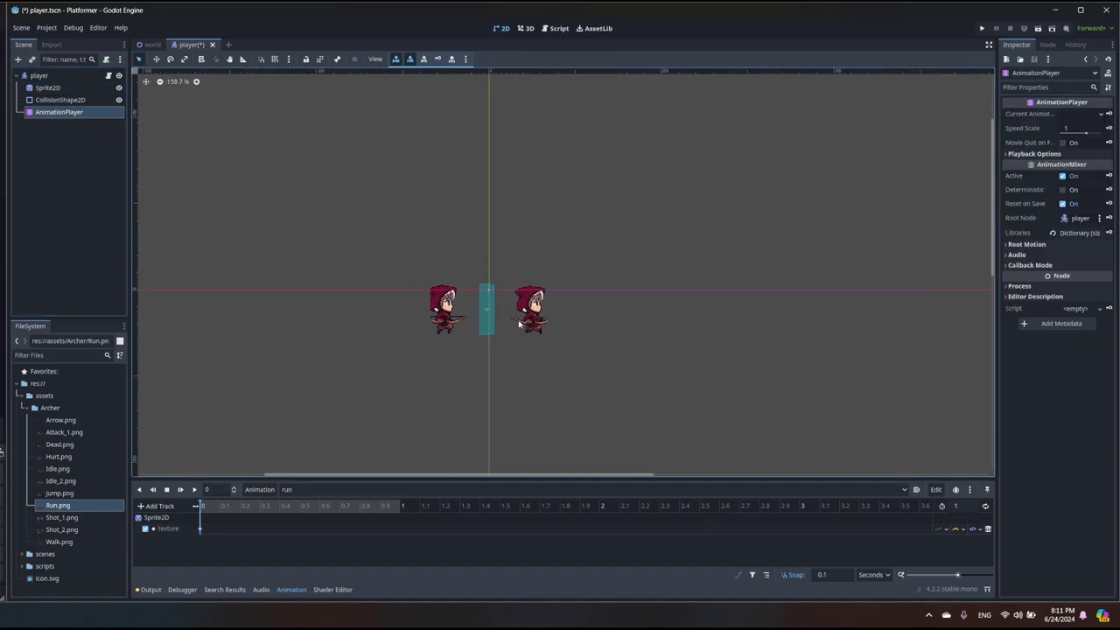
scroll(545, 333, "up", 4)
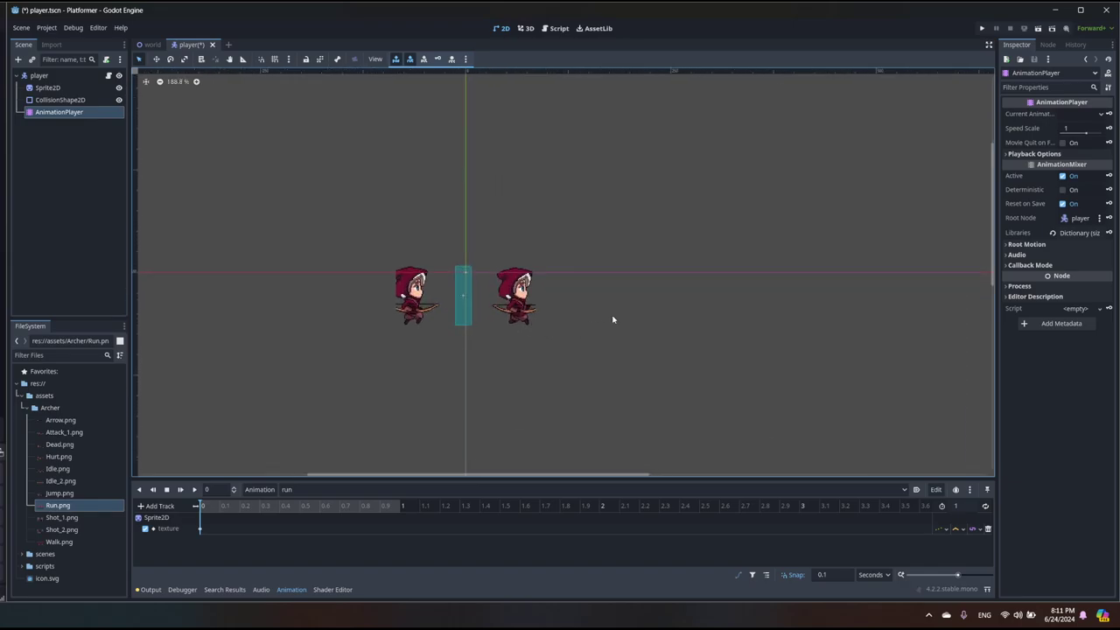
left_click(166, 507)
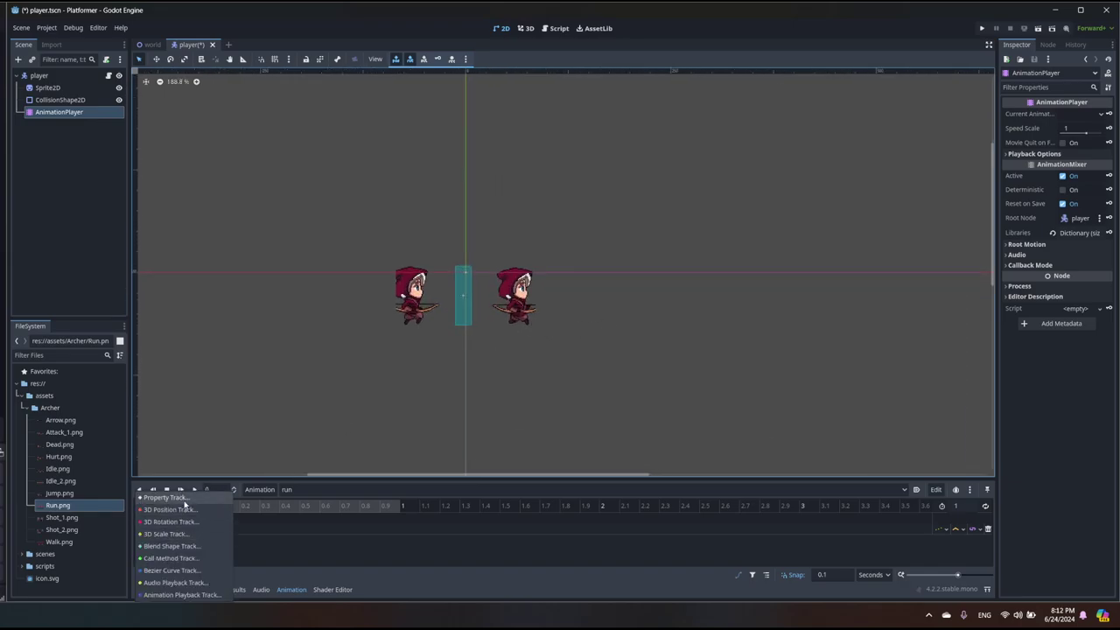
left_click(150, 513)
left_click(438, 174)
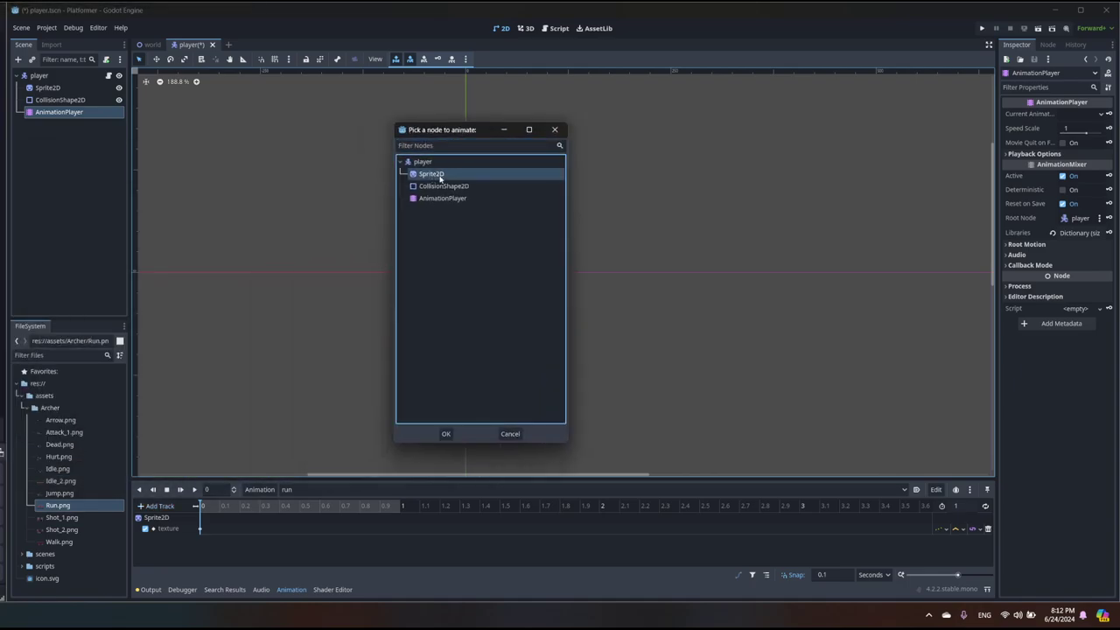
left_click(445, 434)
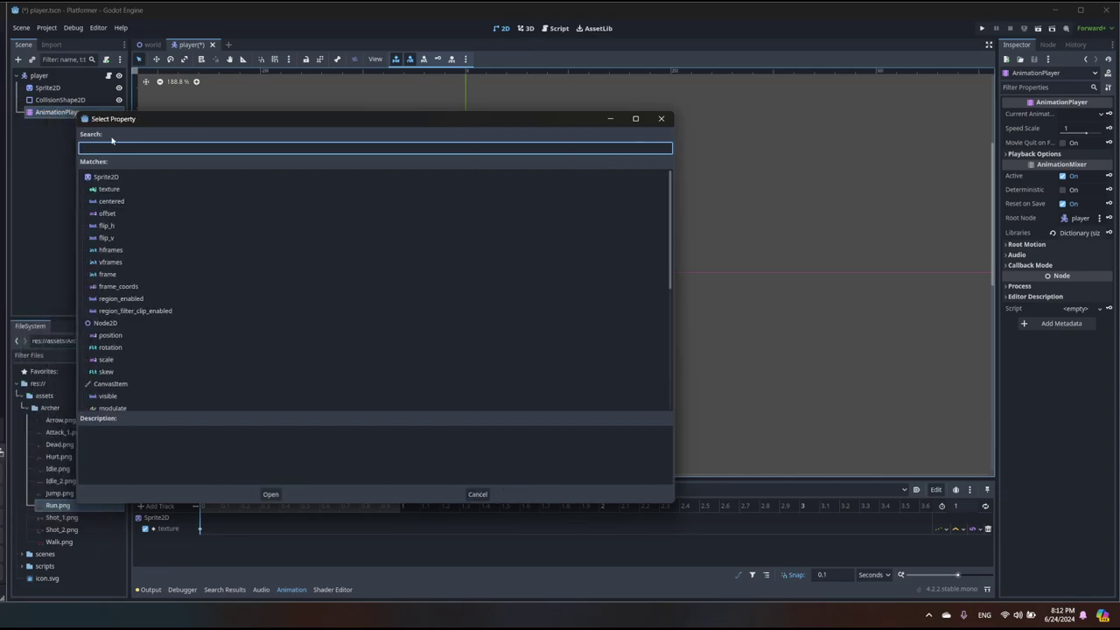
left_click(143, 250)
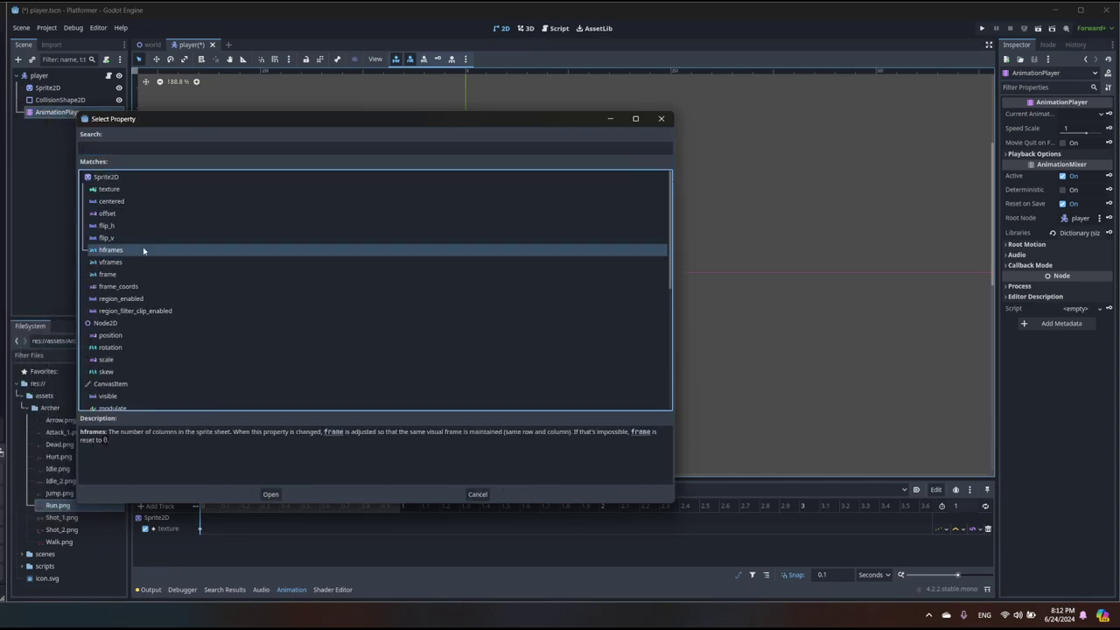
left_click(271, 494)
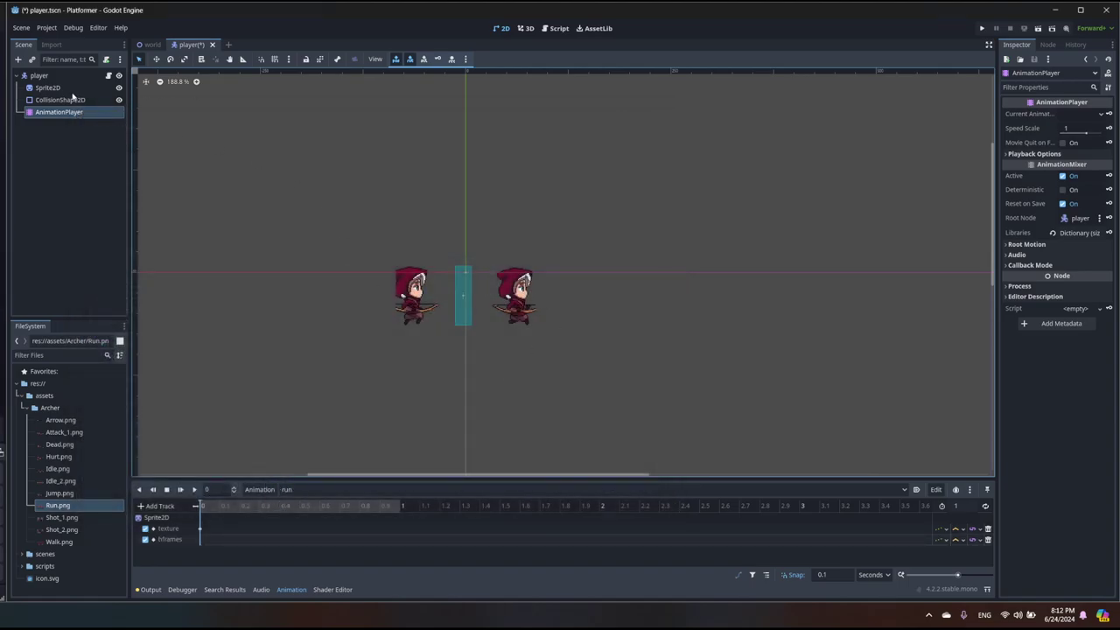
Step: Insert an hframes key at 0 s and enter a value of 9
left_click(68, 88)
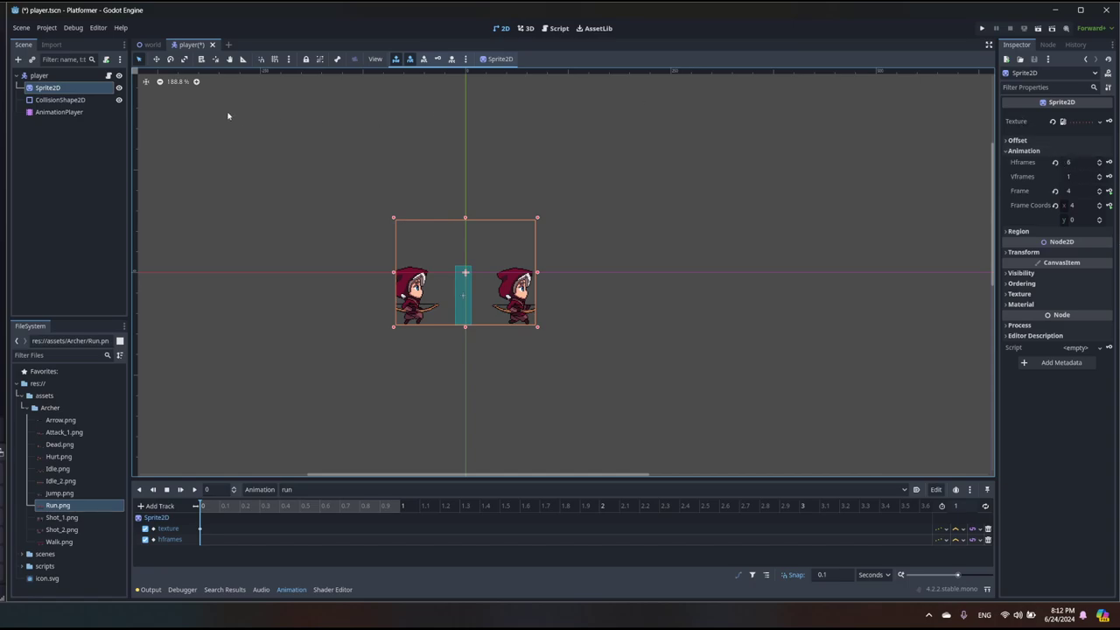
left_click(200, 544)
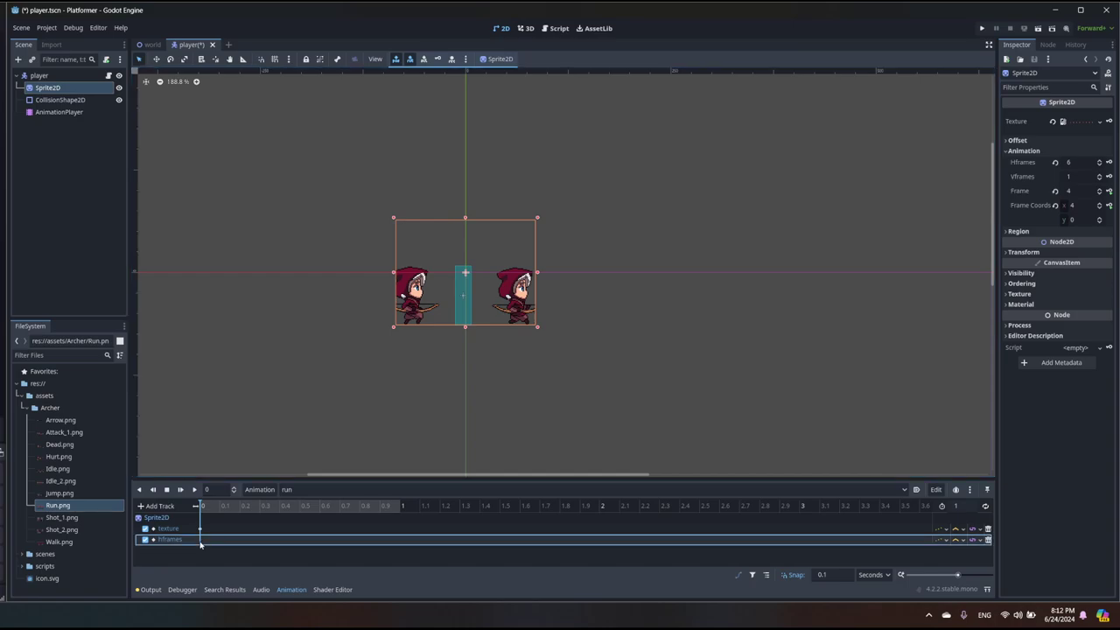
right_click(201, 542)
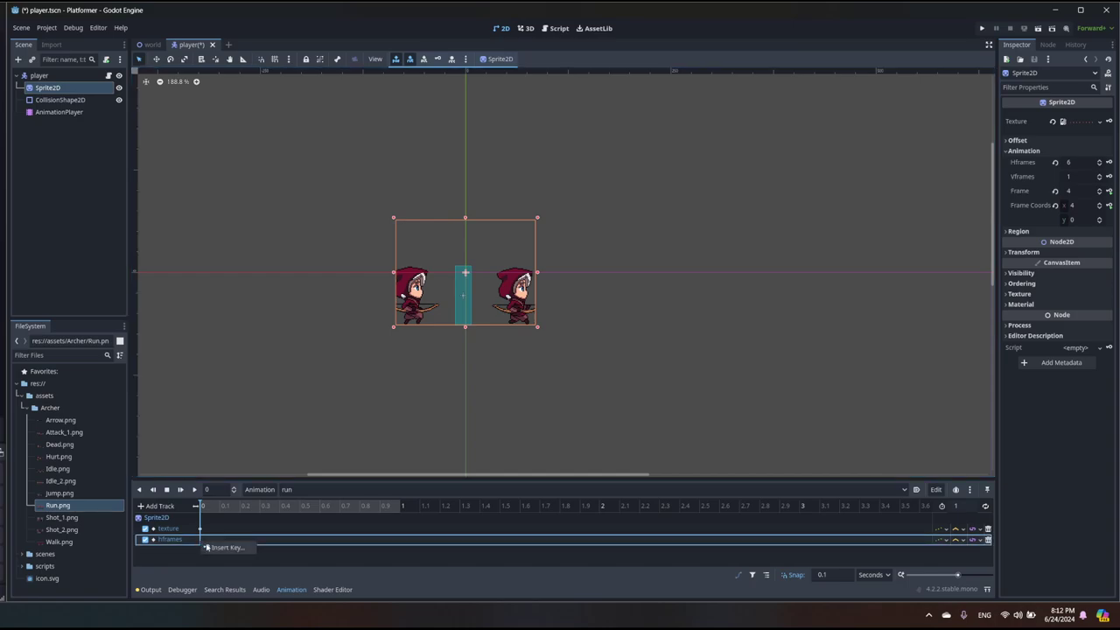
left_click(216, 547)
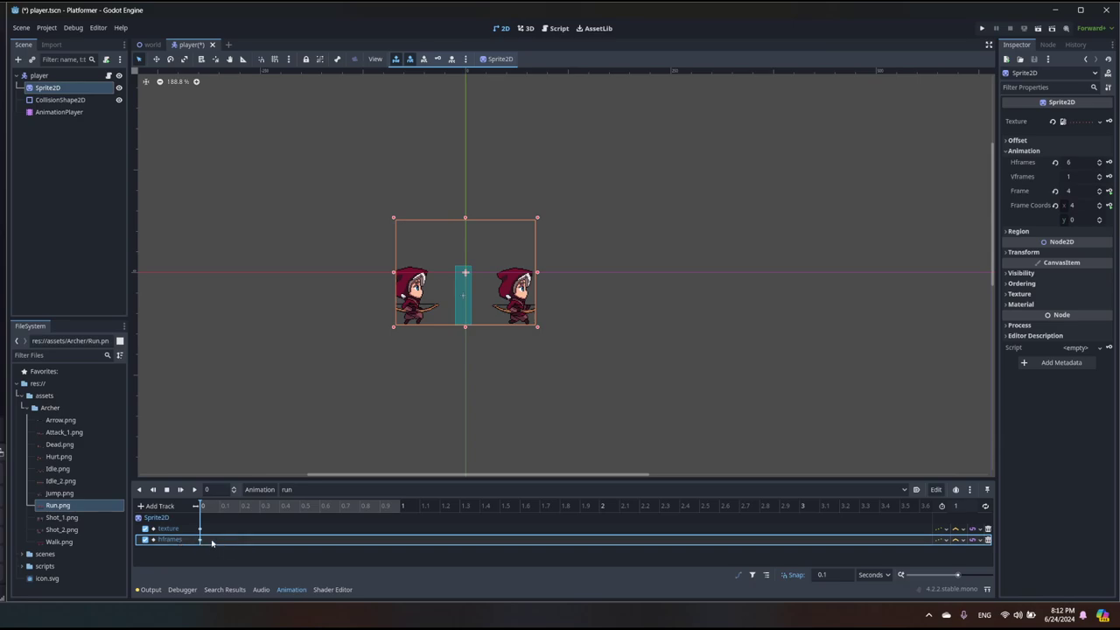
left_click(199, 539)
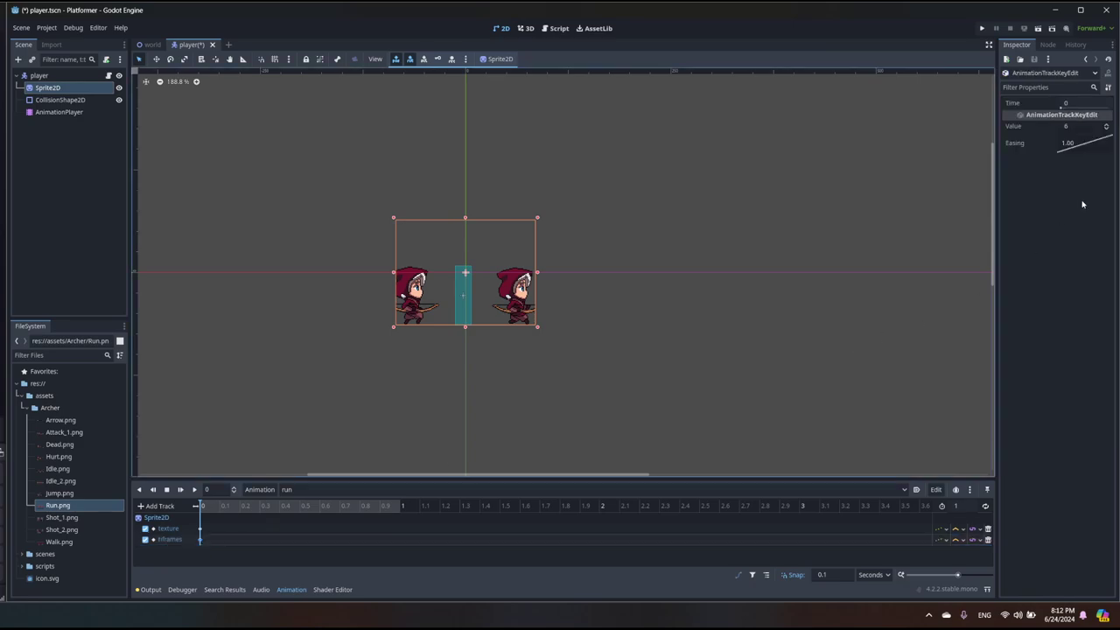
left_click(1068, 127)
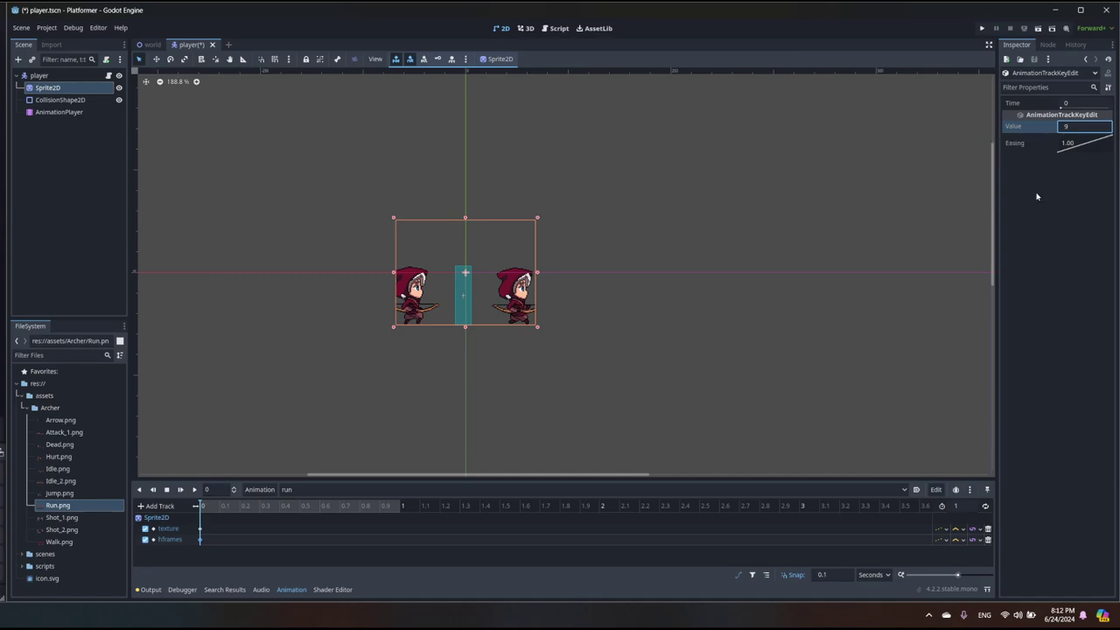
key("Return")
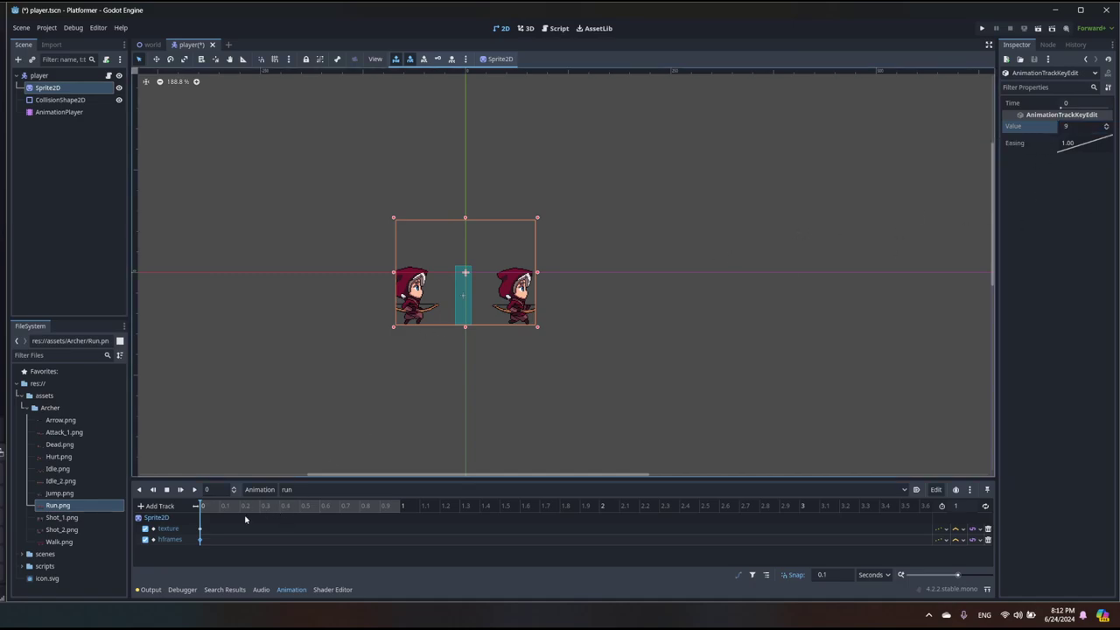
Step: Check the Run.png texture key, then correct the hframes key value to 8
left_click(212, 525)
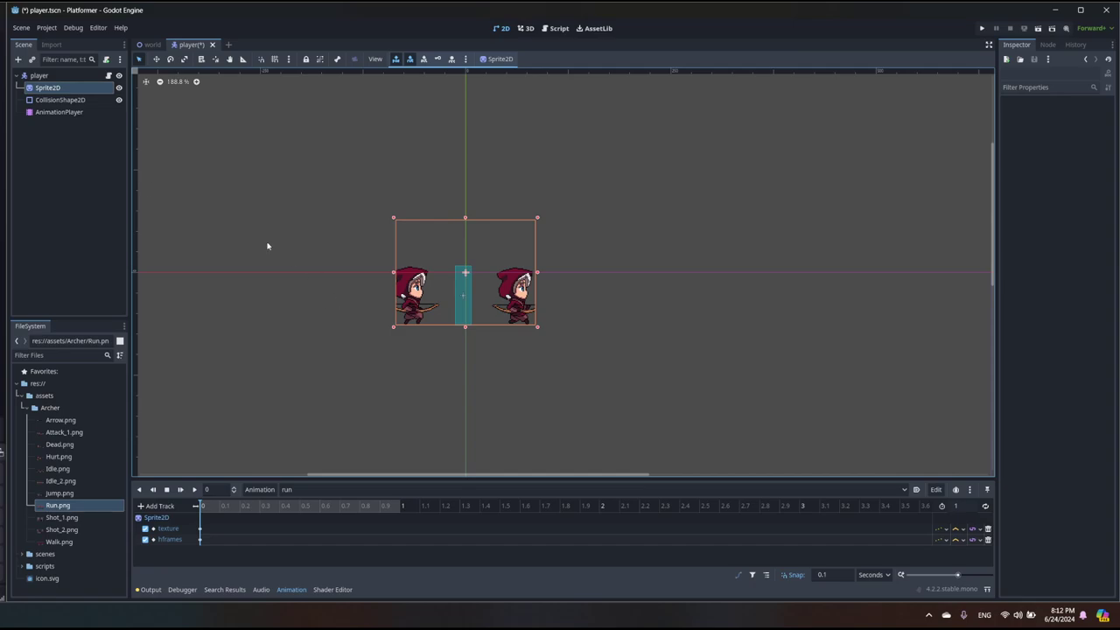
left_click(86, 505)
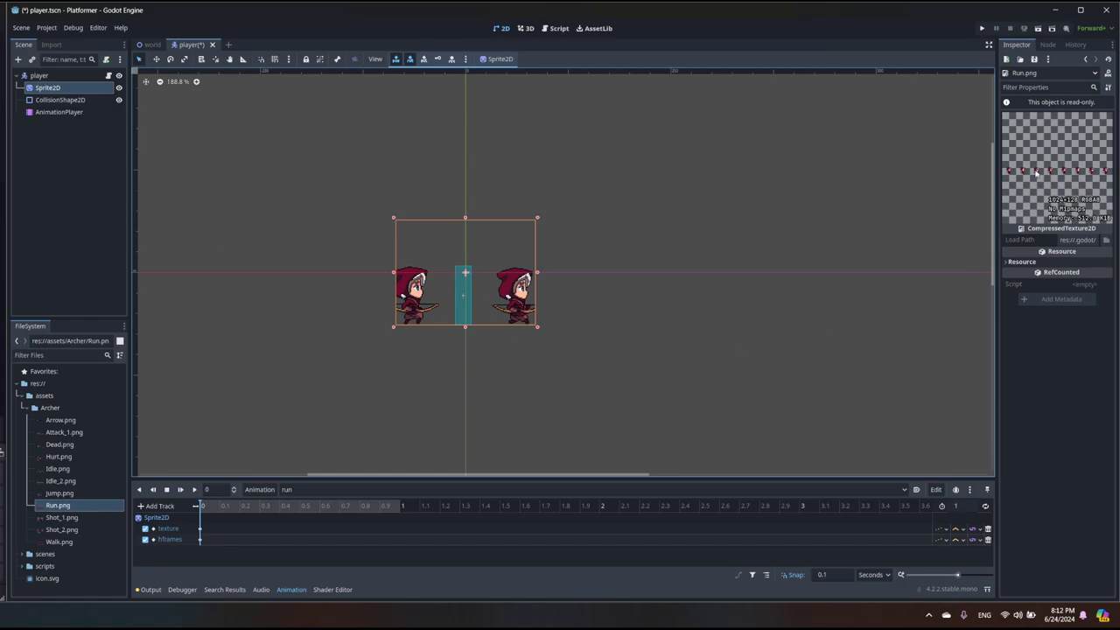
left_click(200, 539)
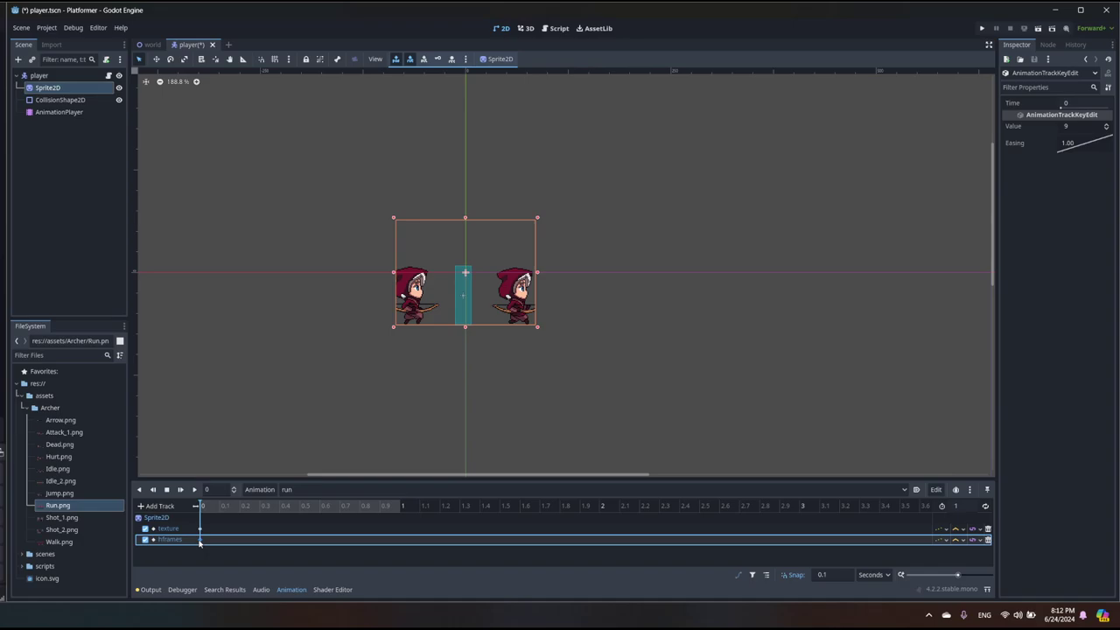
left_click(1067, 128)
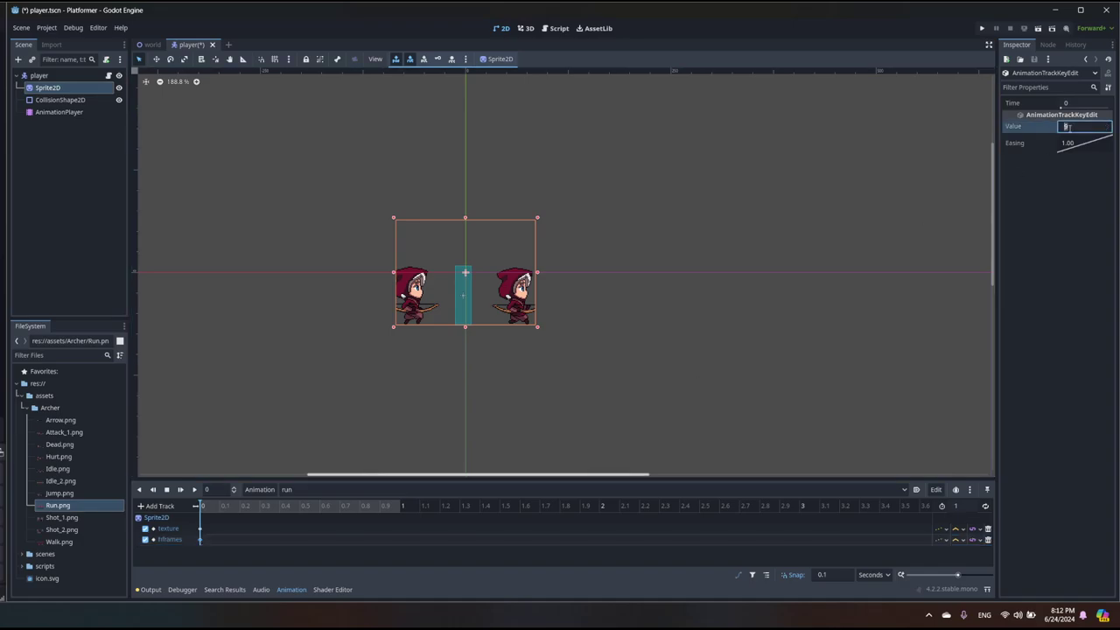
key("Return")
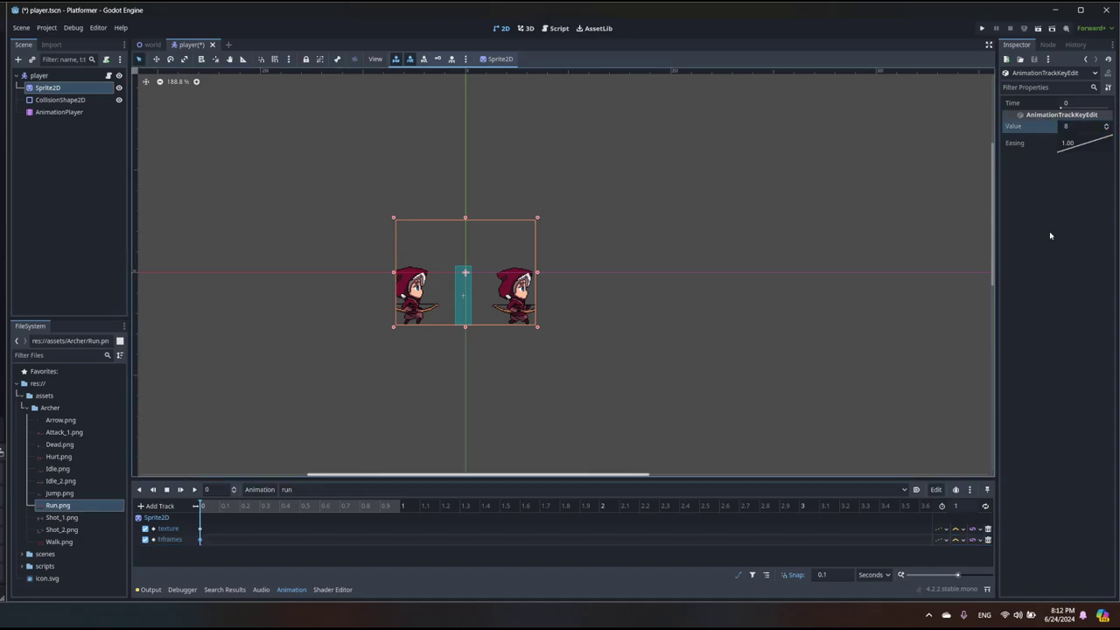
left_click(60, 111)
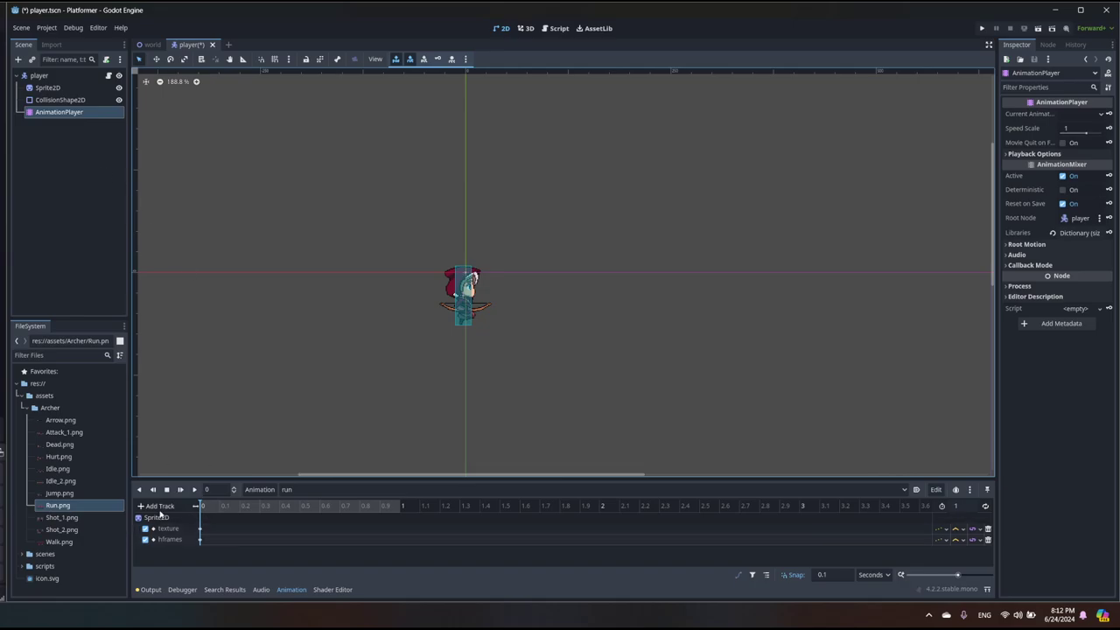
Step: Set the Sprite2D Frame to 0 and create a frame track with its first key at 0 s
left_click(47, 88)
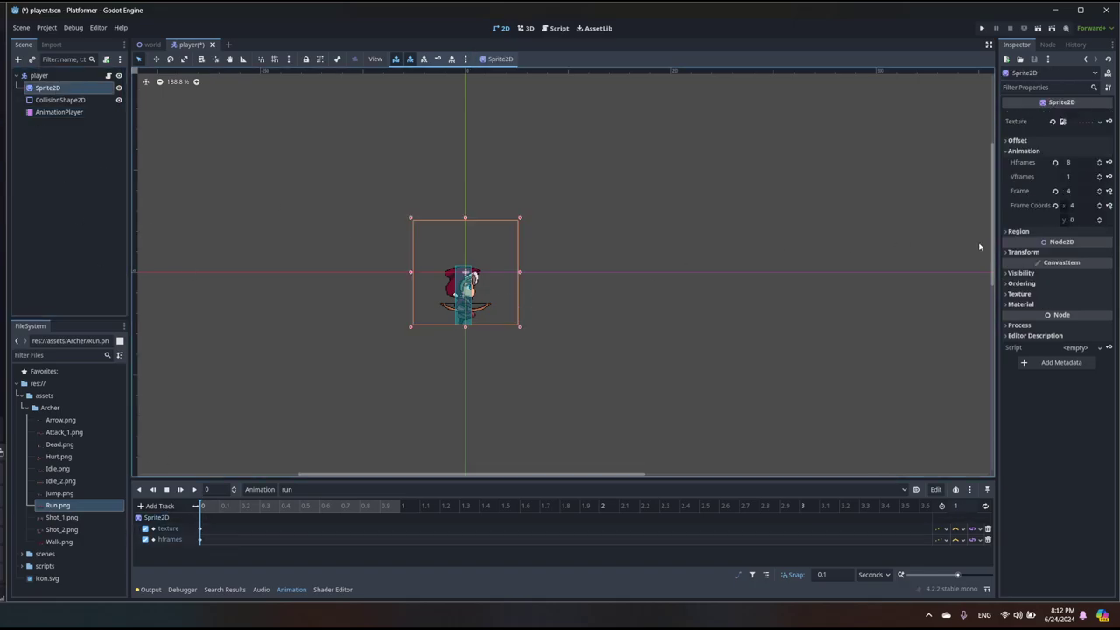
left_click(1069, 191)
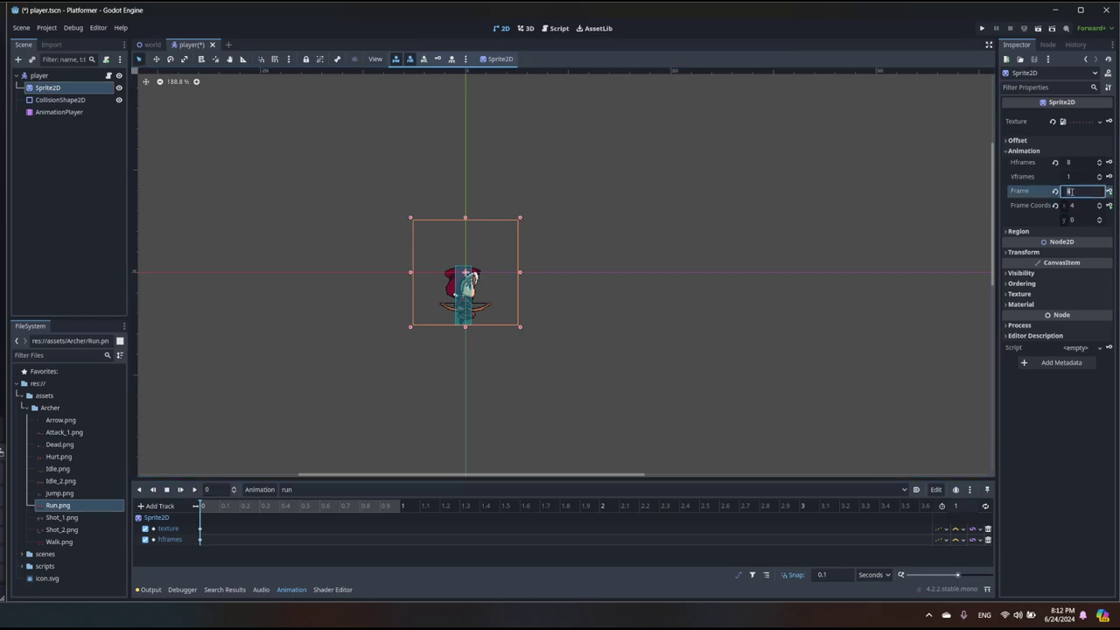
type("0")
left_click(1054, 192)
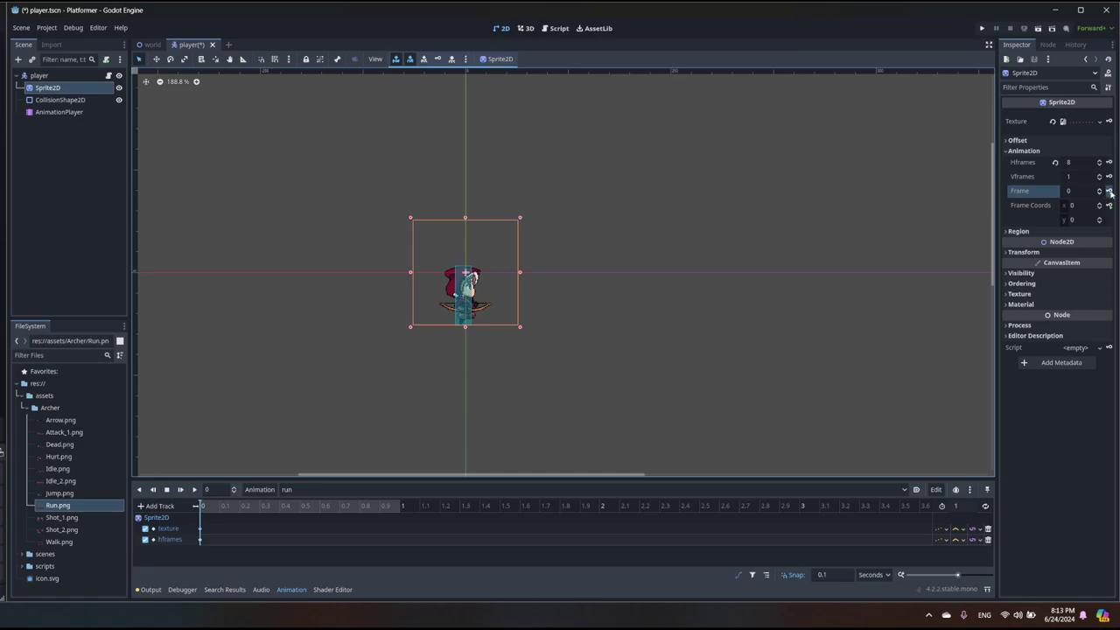
left_click(1109, 191)
left_click_drag(23, 285, 532, 226)
left_click(499, 294)
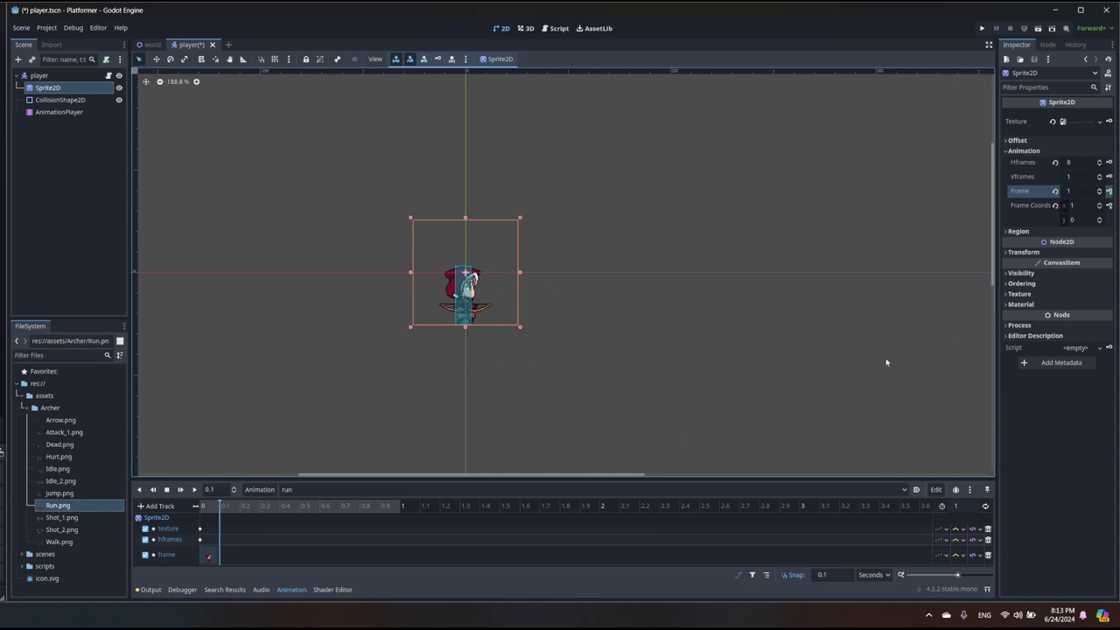
Step: Add successive sprite frame keys at each 0.1 s step through 0.6 s
left_click(1108, 192)
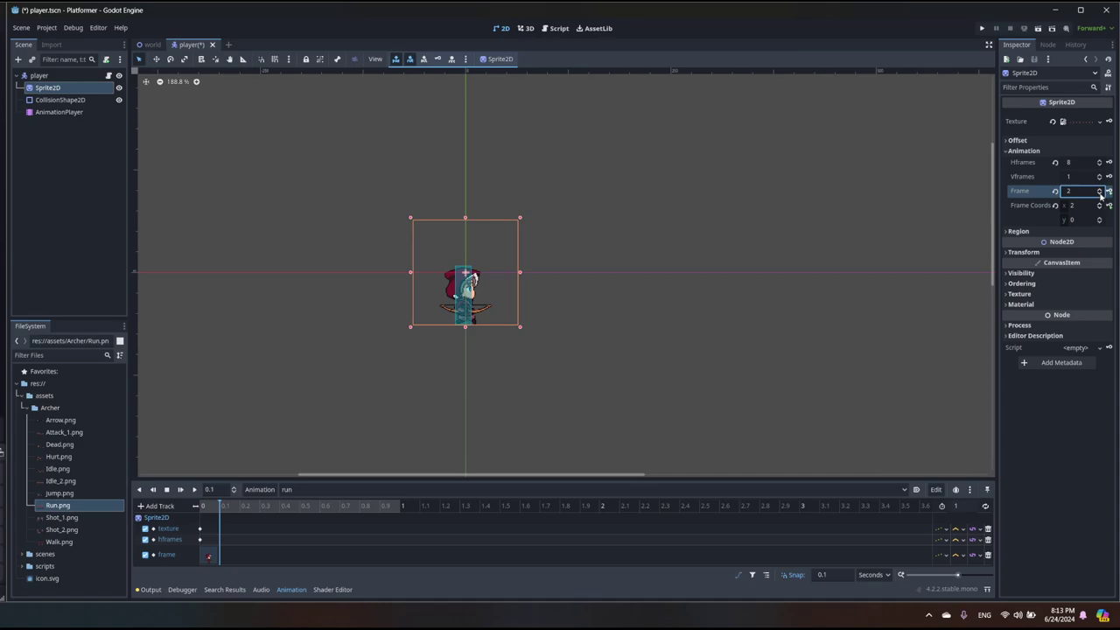
left_click(1100, 194)
left_click(1109, 192)
left_click(1108, 192)
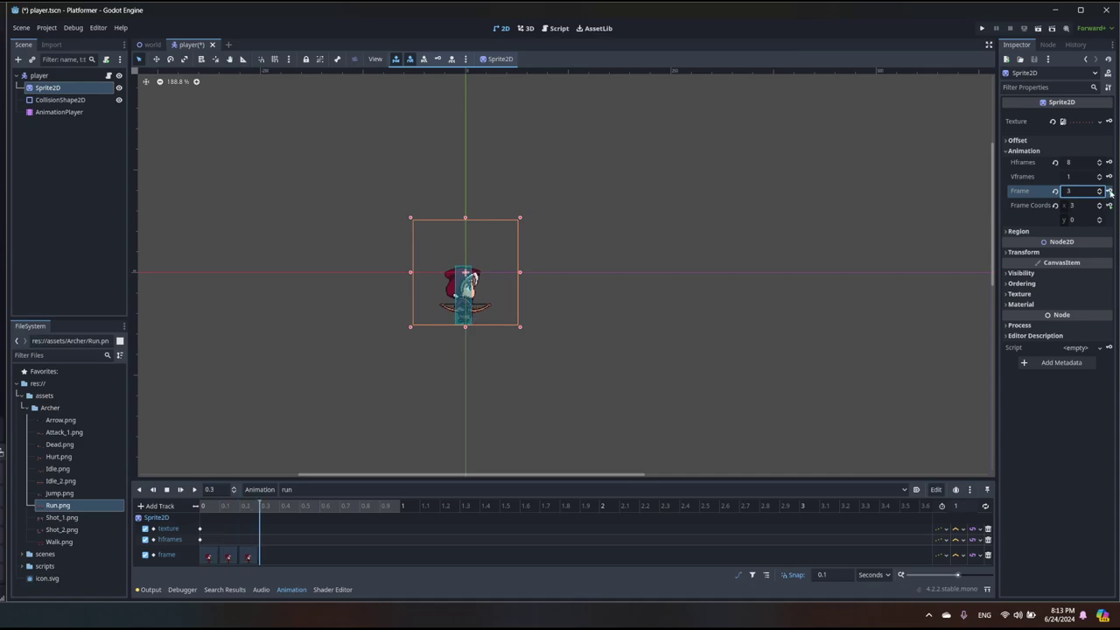
left_click(1109, 191)
left_click(1108, 191)
left_click(1108, 191)
left_click(1108, 191)
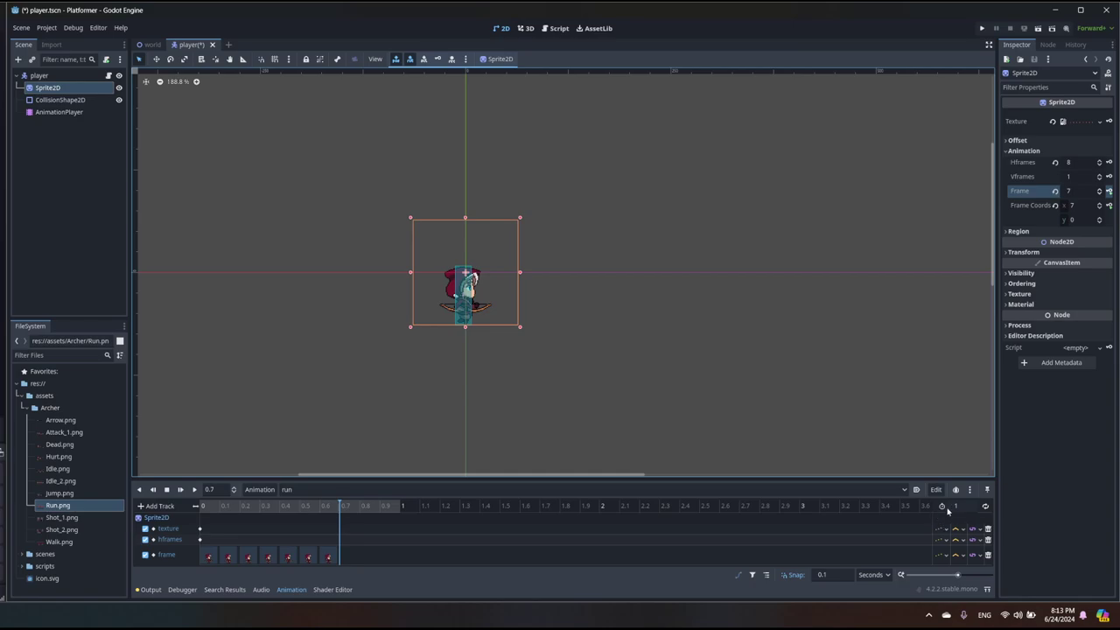
Step: Turn on looping for the run animation and set its length to 0.7 s
left_click(985, 505)
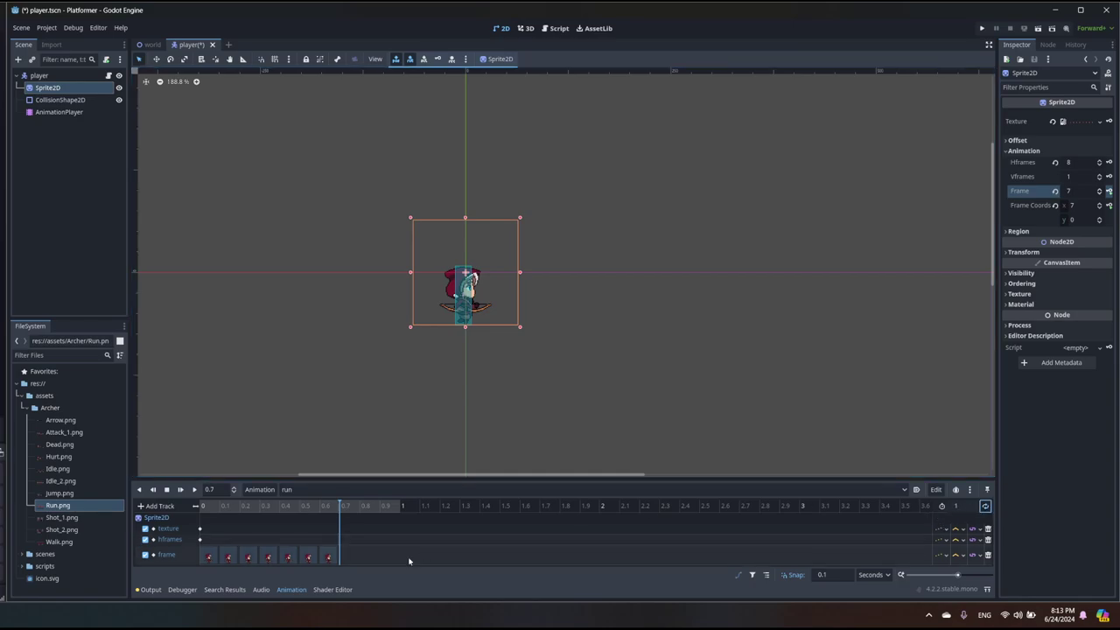
left_click(971, 506)
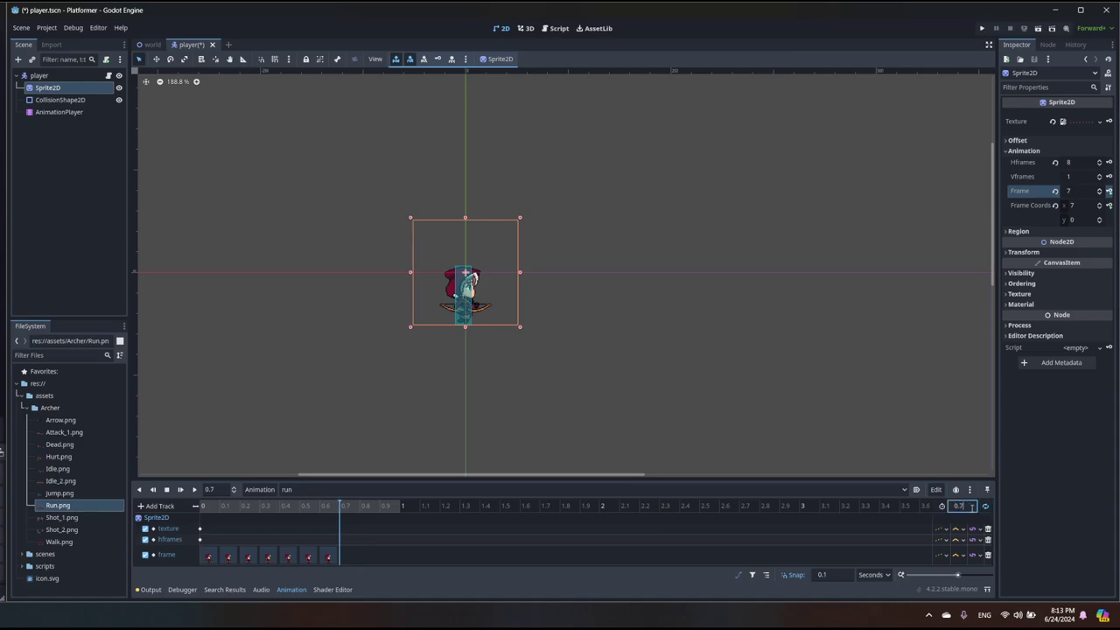
type("0.7")
key("Return")
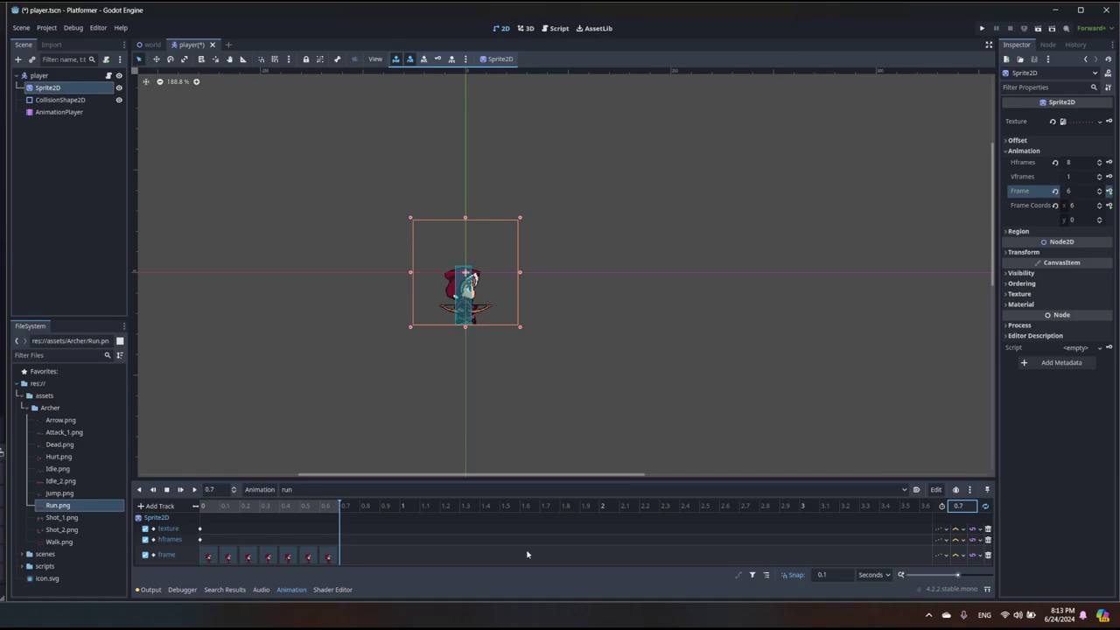
Step: Preview the run animation by playing, pausing, rewinding and replaying it
left_click(194, 489)
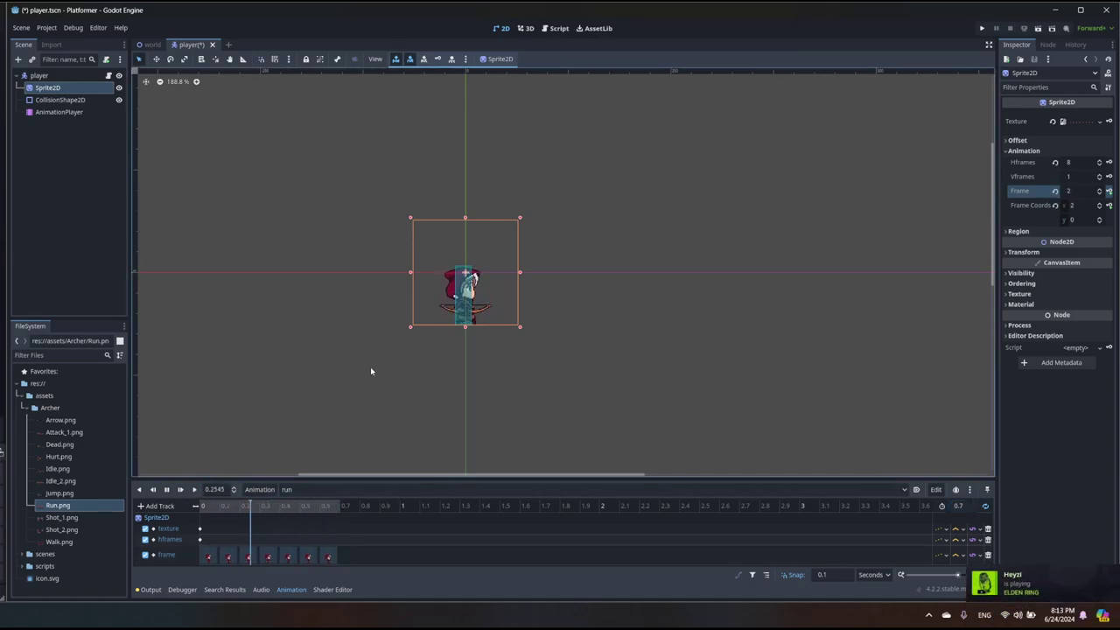
left_click(167, 490)
left_click(167, 490)
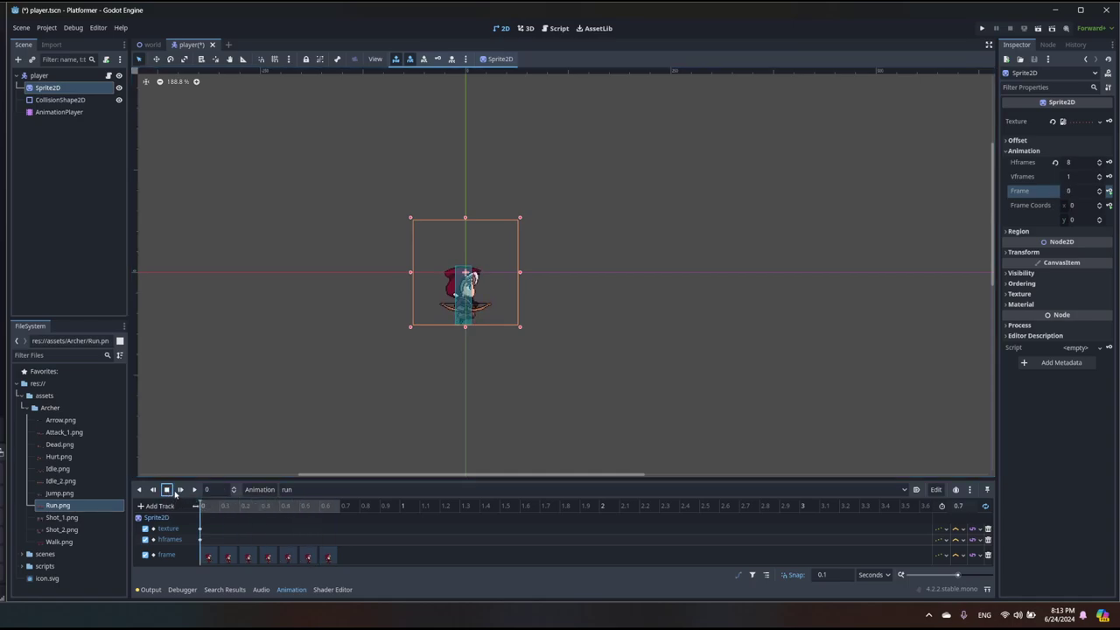
left_click(194, 490)
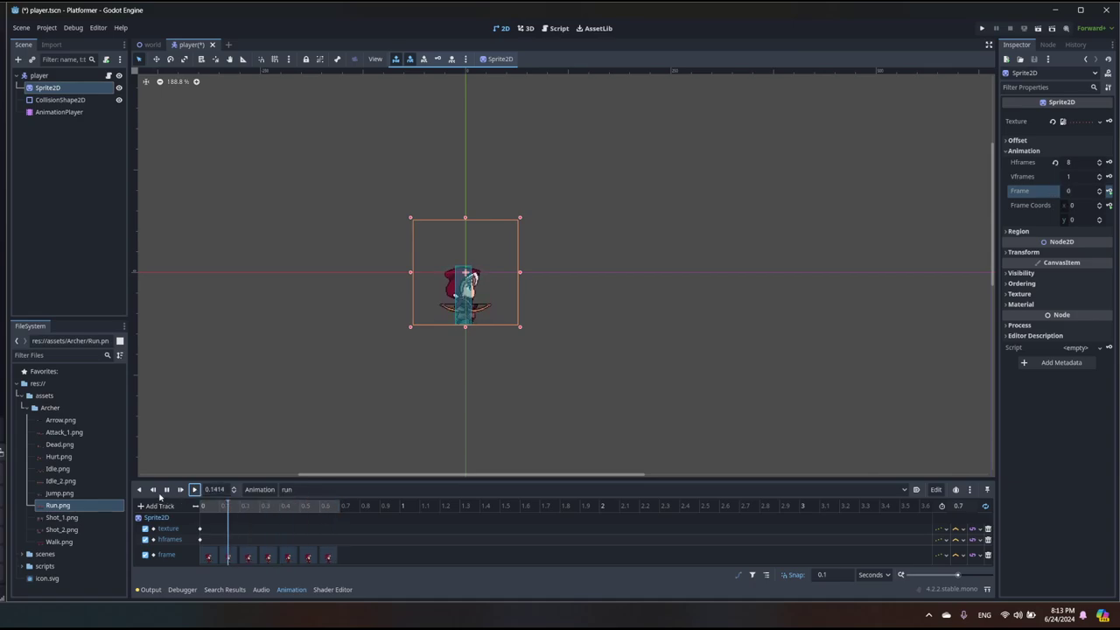
left_click(307, 490)
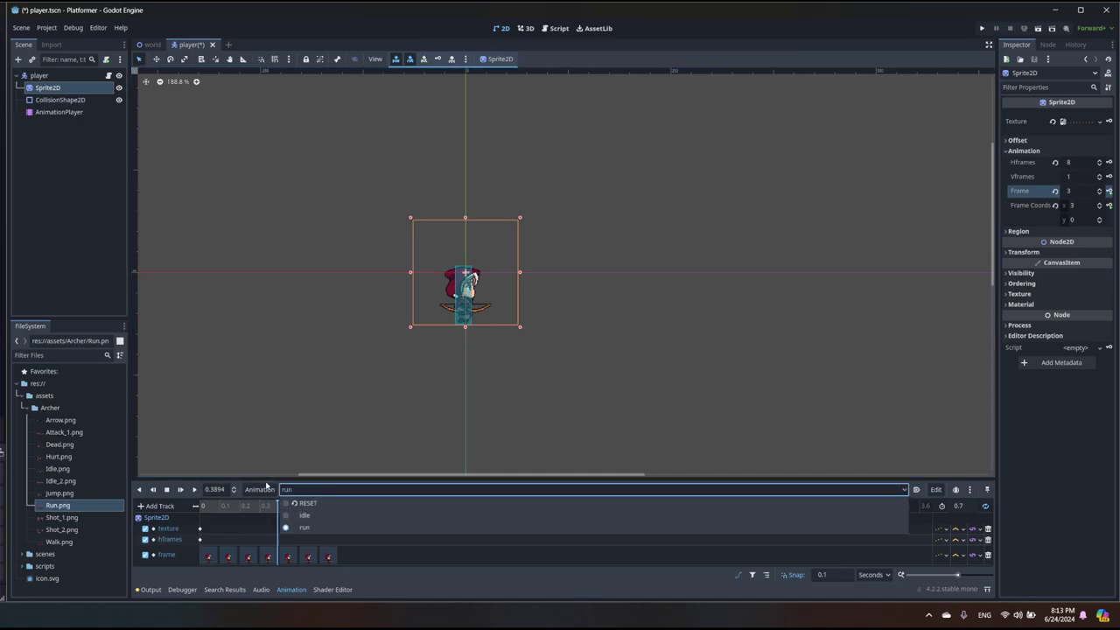
left_click(260, 490)
Step: Add a new animation named 'jump' to the AnimationPlayer
left_click(268, 490)
left_click(285, 501)
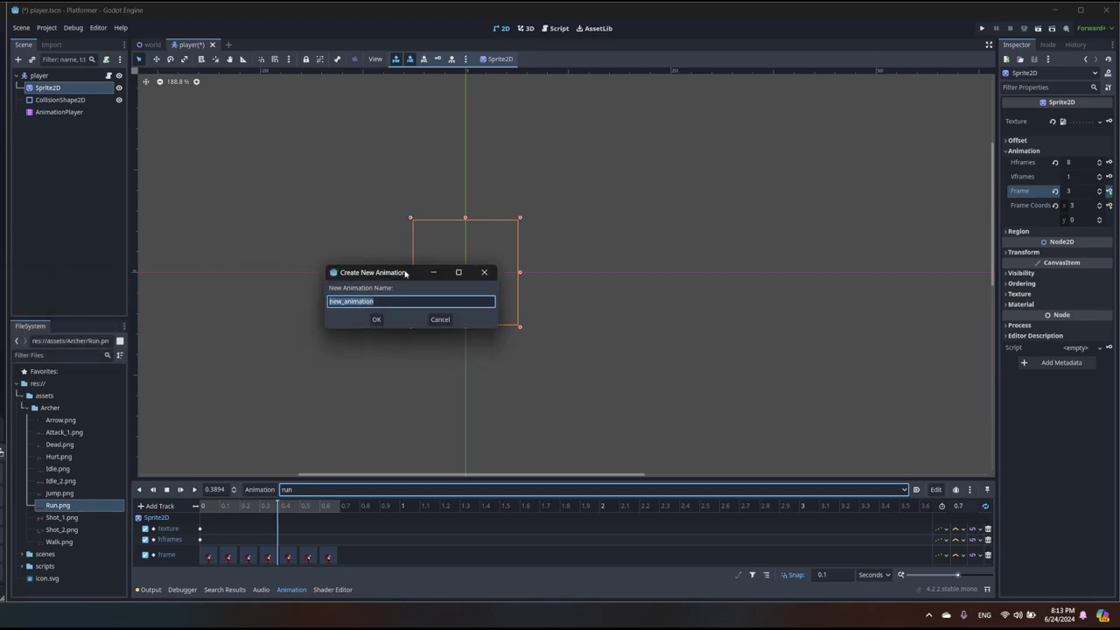
type("jump")
left_click(377, 320)
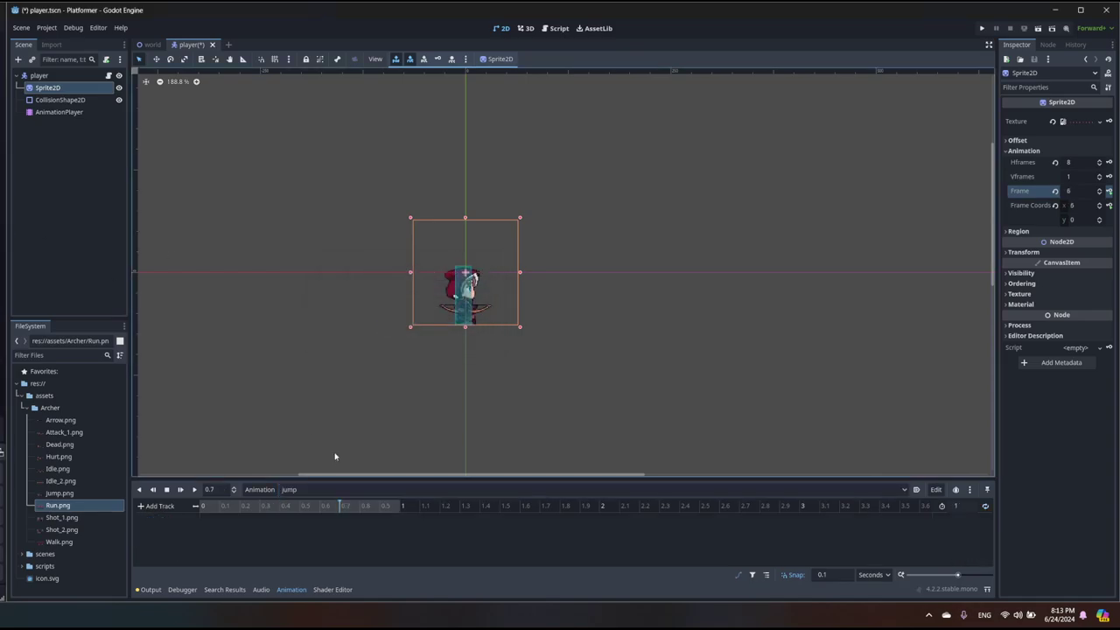
Step: Add a Sprite2D texture property track to the jump animation
left_click(165, 507)
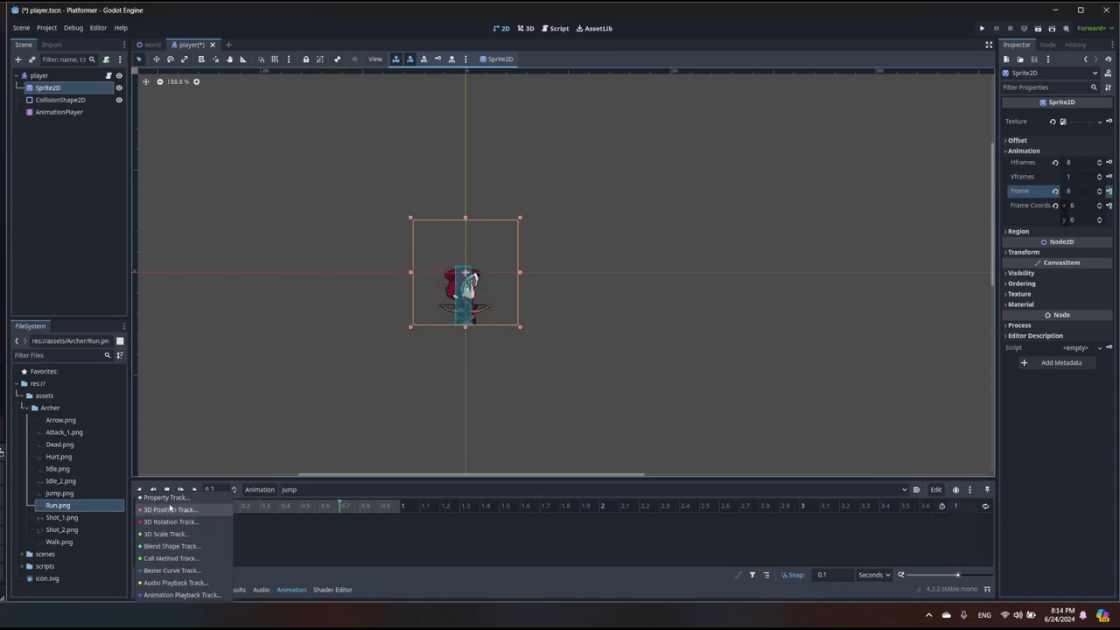
left_click(166, 496)
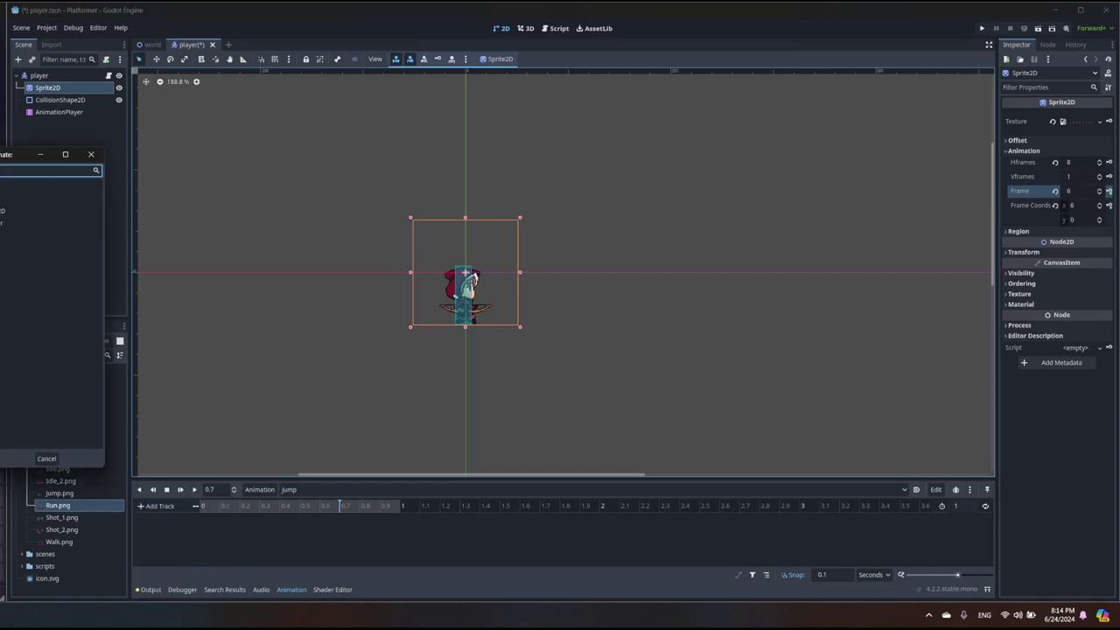
left_click(455, 170)
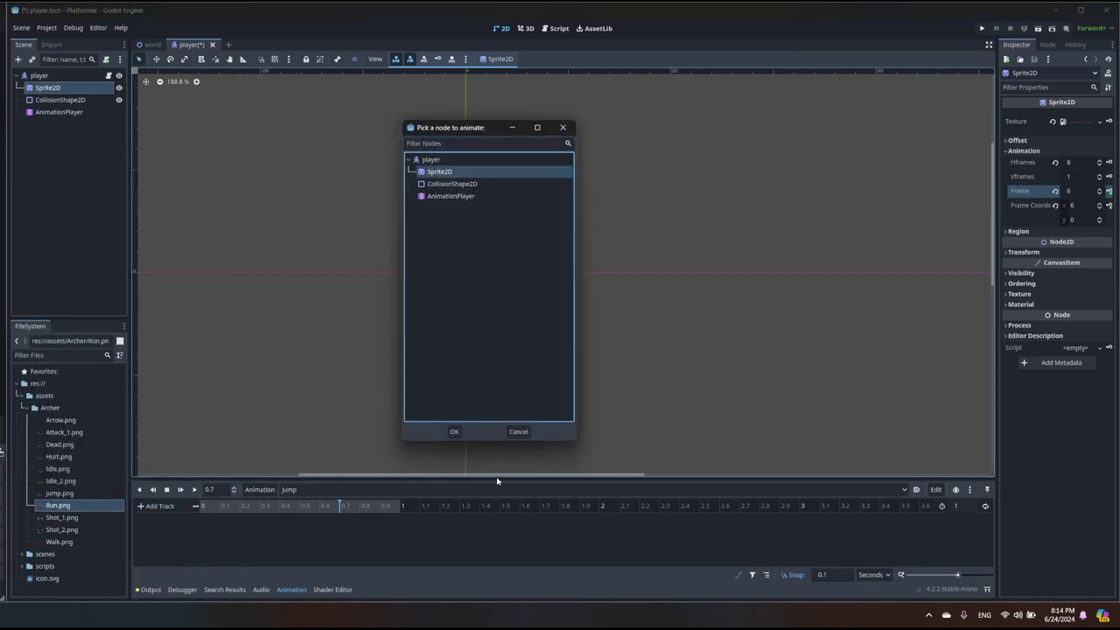
left_click(458, 433)
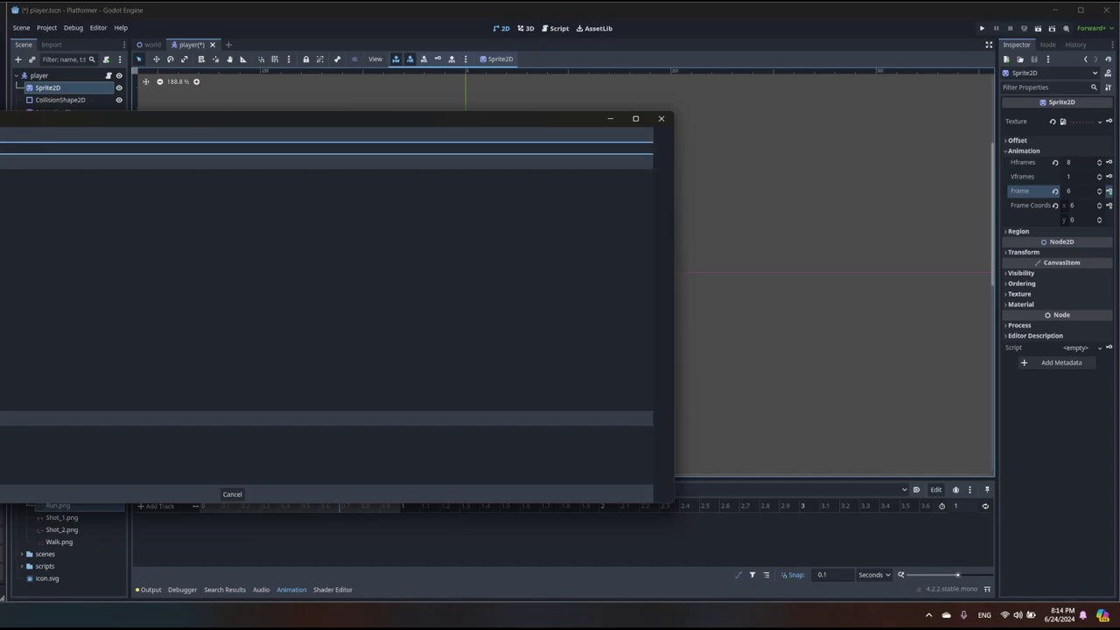
left_click(226, 189)
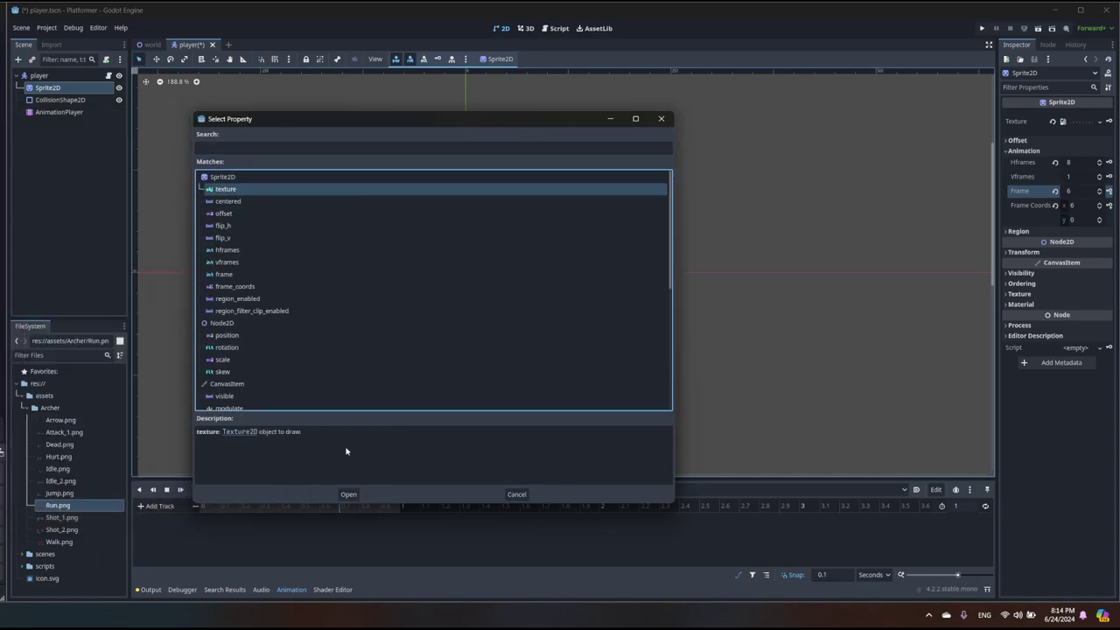
left_click(350, 495)
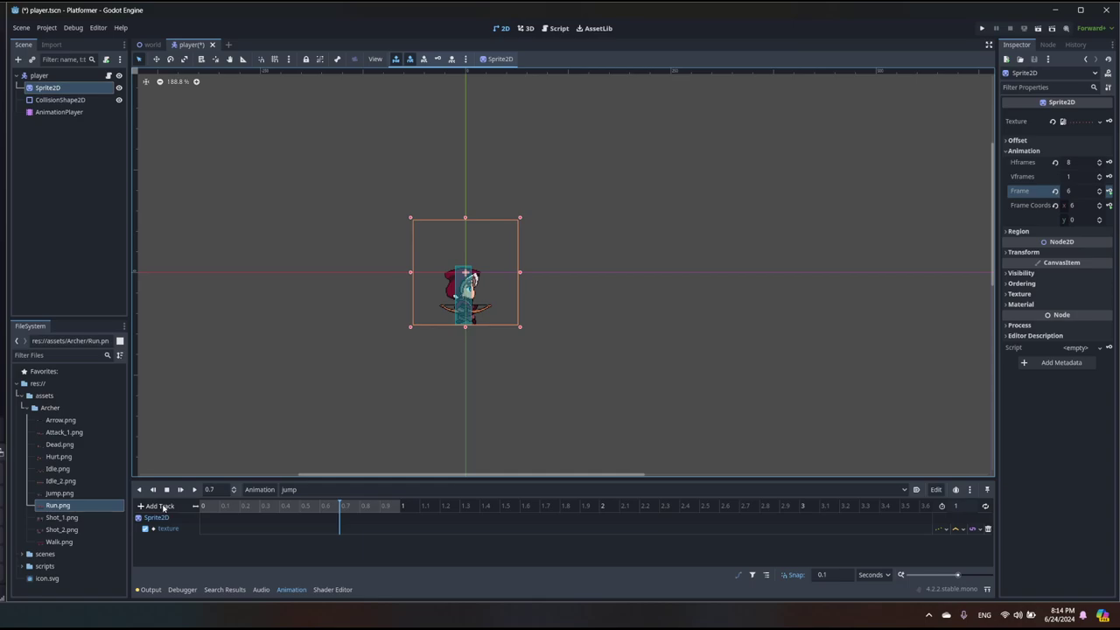
Step: Add a Sprite2D hframes property track and inspect the texture track's path
left_click(163, 507)
left_click(171, 517)
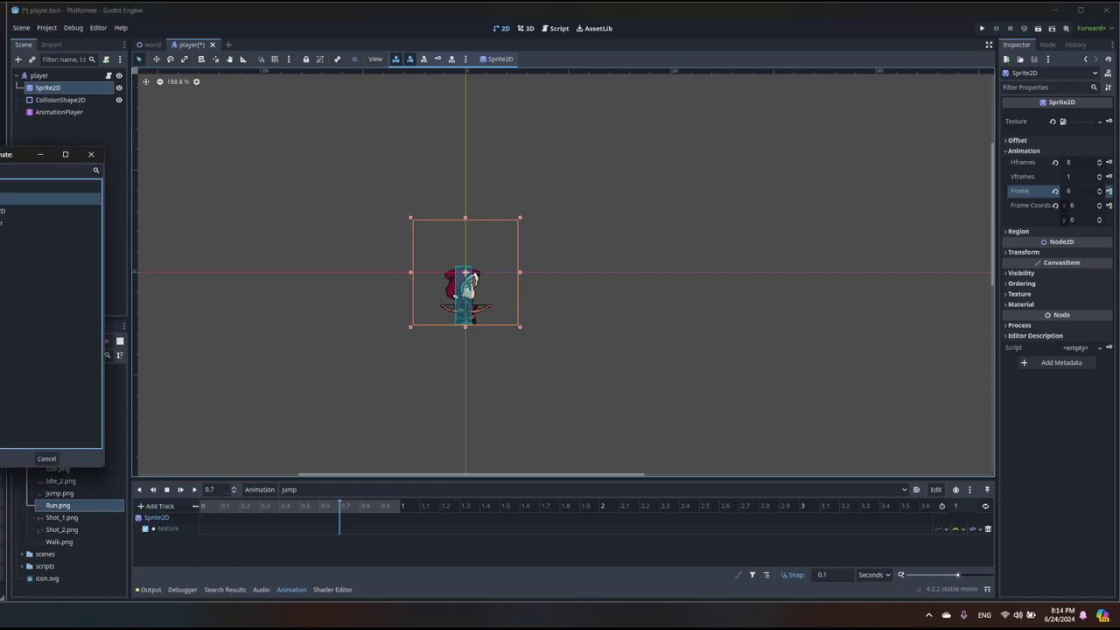
key("Return")
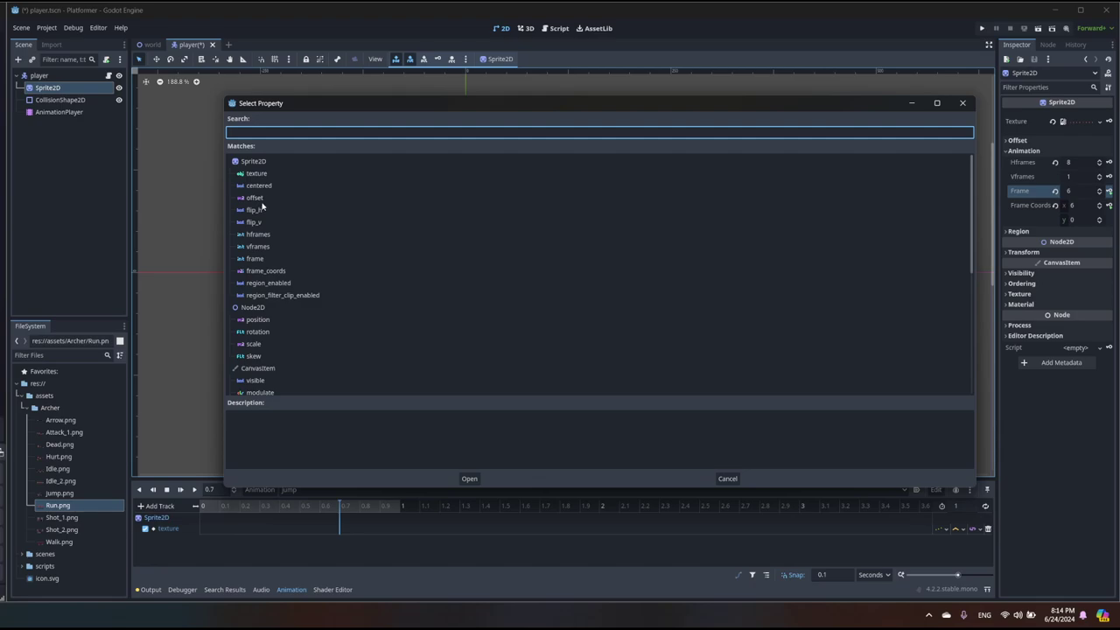
left_click(267, 234)
left_click(477, 480)
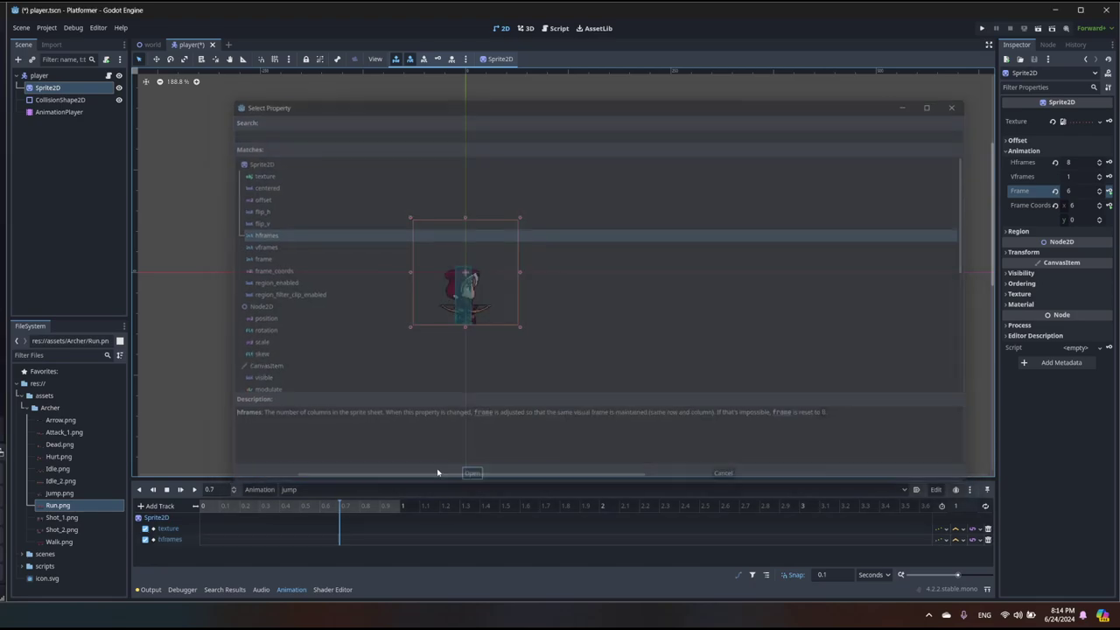
double_click(175, 528)
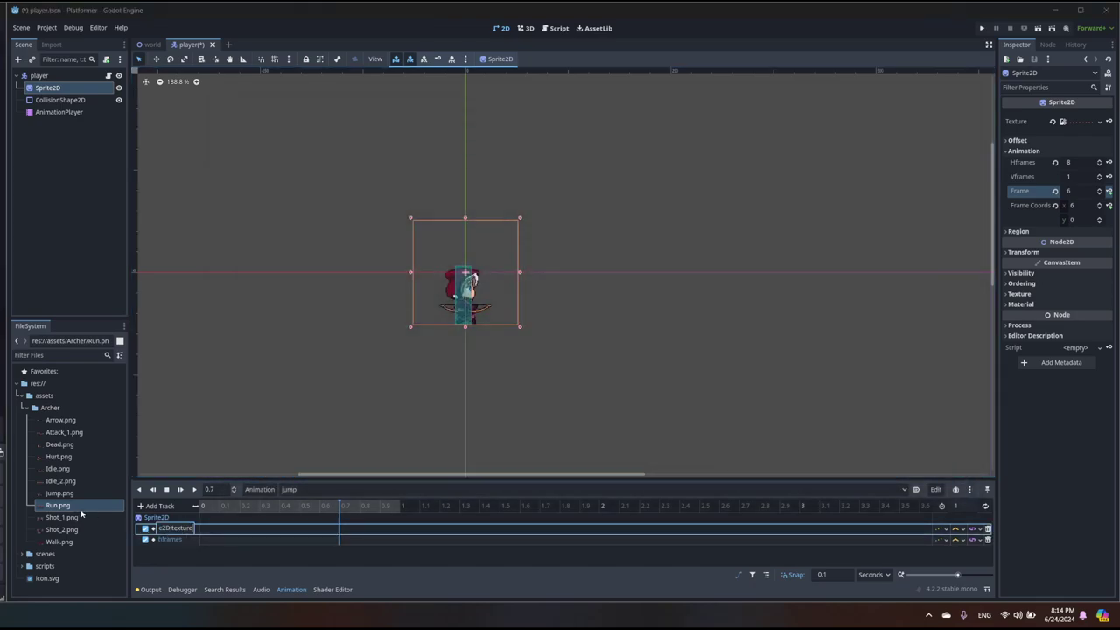
Step: Insert a key at 0 s on the hframes track, then select the texture track's 0 s key
left_click(204, 532)
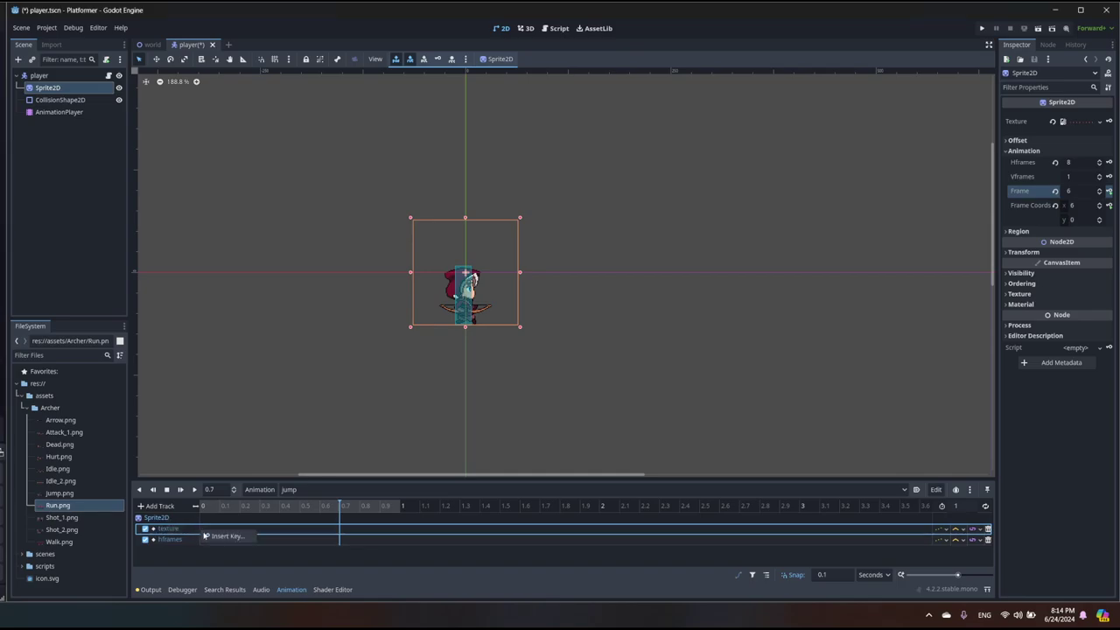
left_click(201, 542)
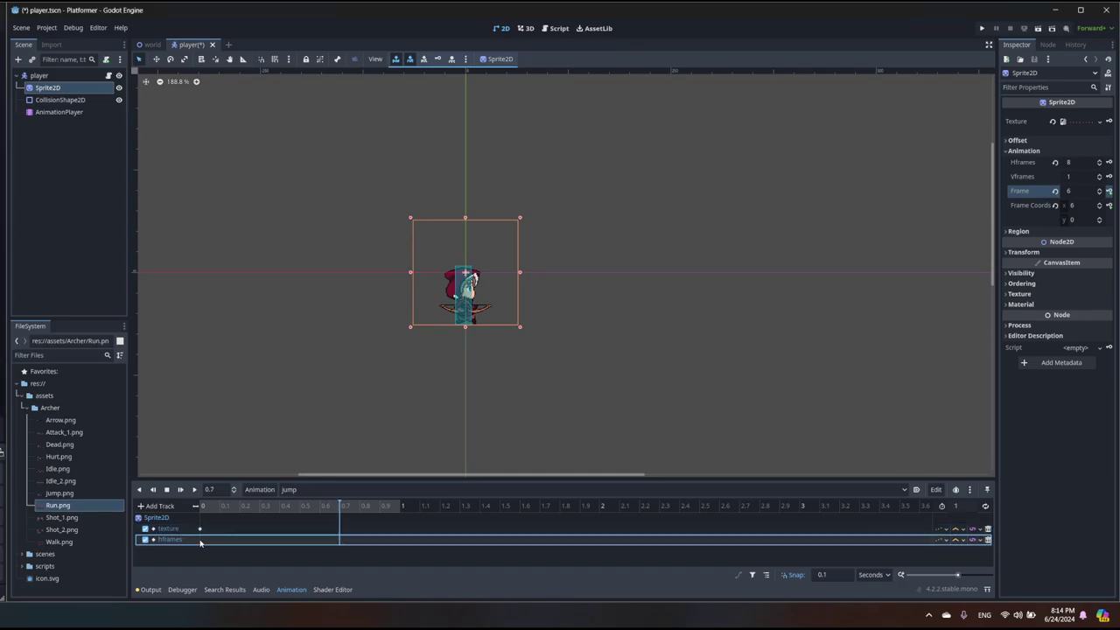
right_click(201, 543)
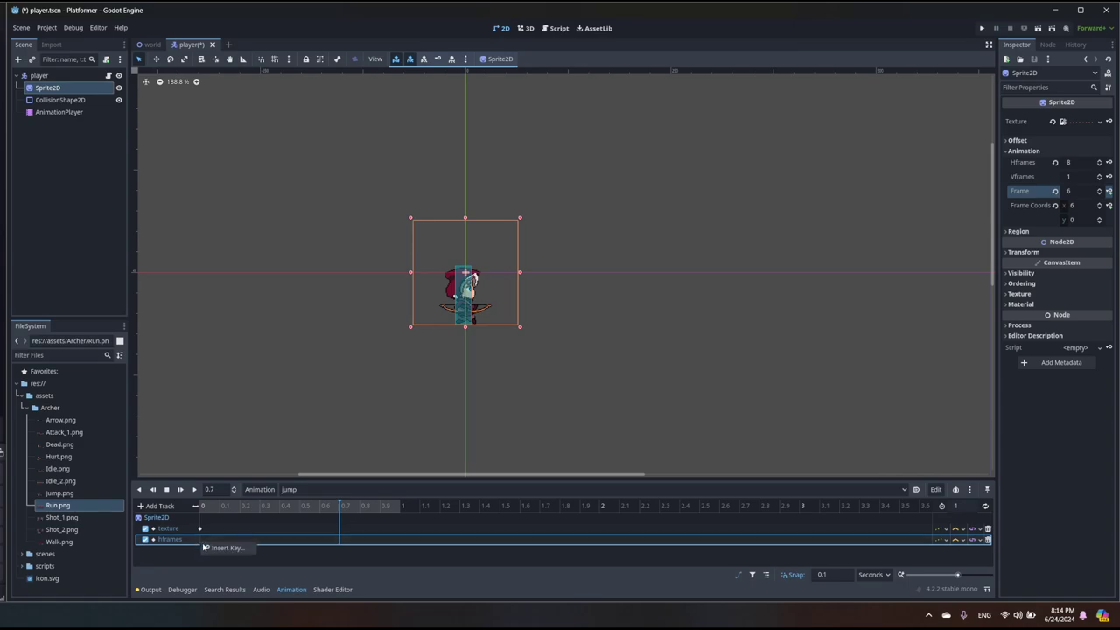
left_click(225, 547)
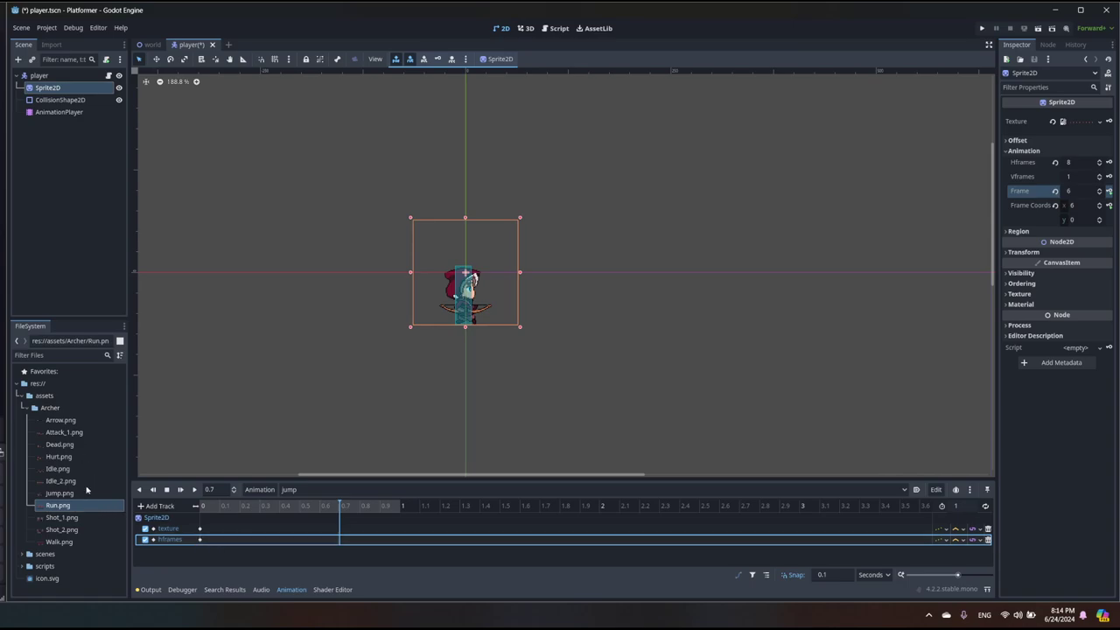
left_click(60, 493)
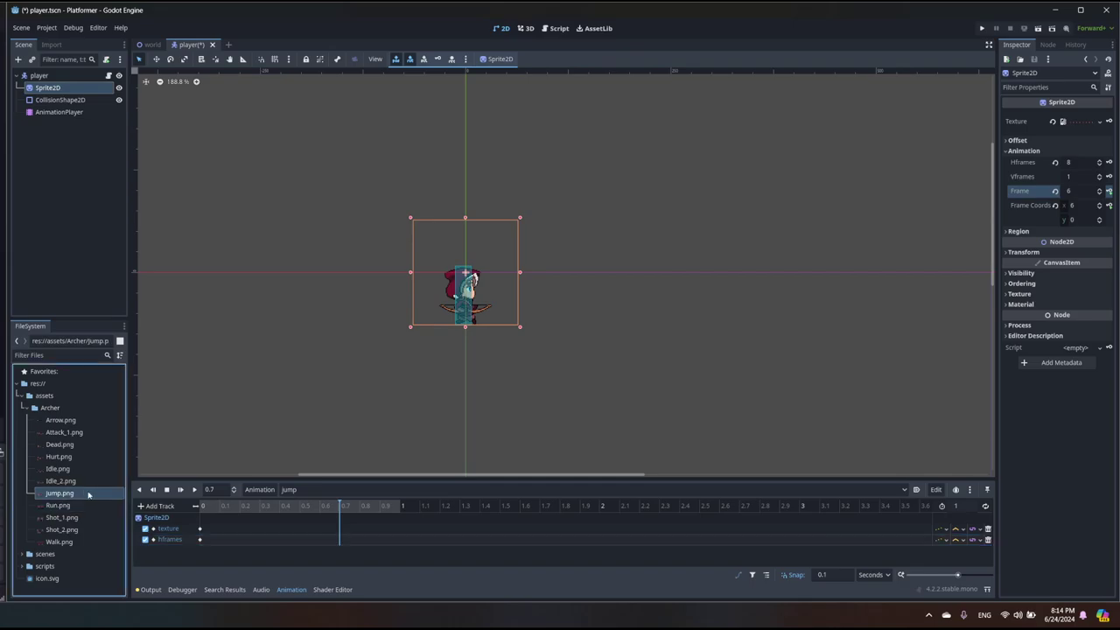
left_click(200, 529)
Step: Assign Jump.png as the texture key's value and select the hframes key at 0 s
left_click_drag(59, 493, 1060, 131)
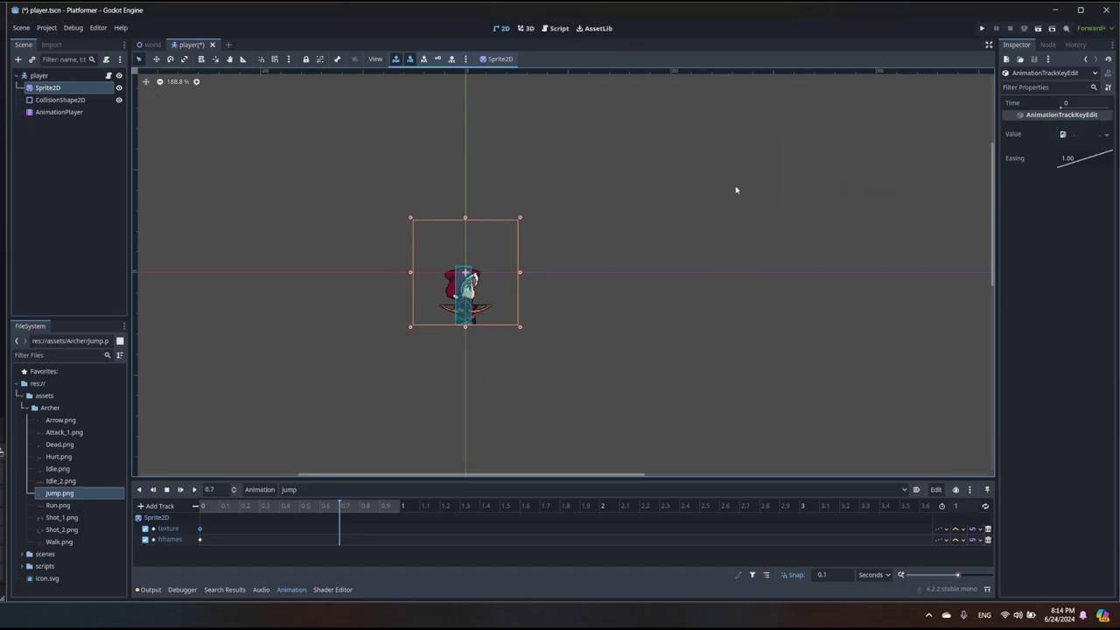
left_click(70, 495)
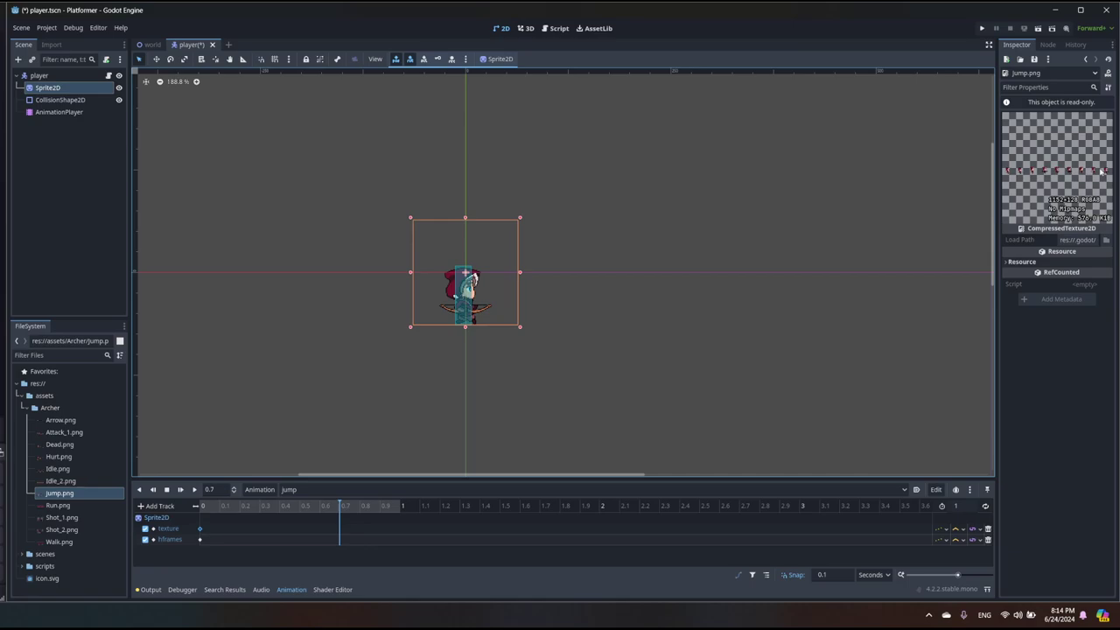
left_click(199, 539)
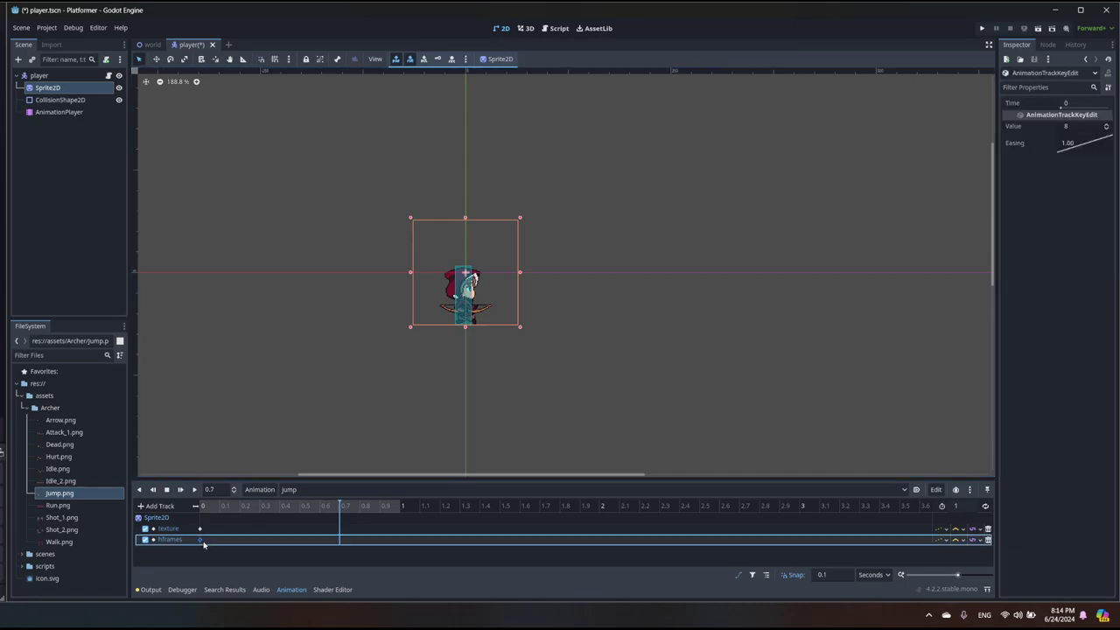
Step: Change the hframes key's value from 8 to 9, then reselect Sprite2D
left_click(1073, 126)
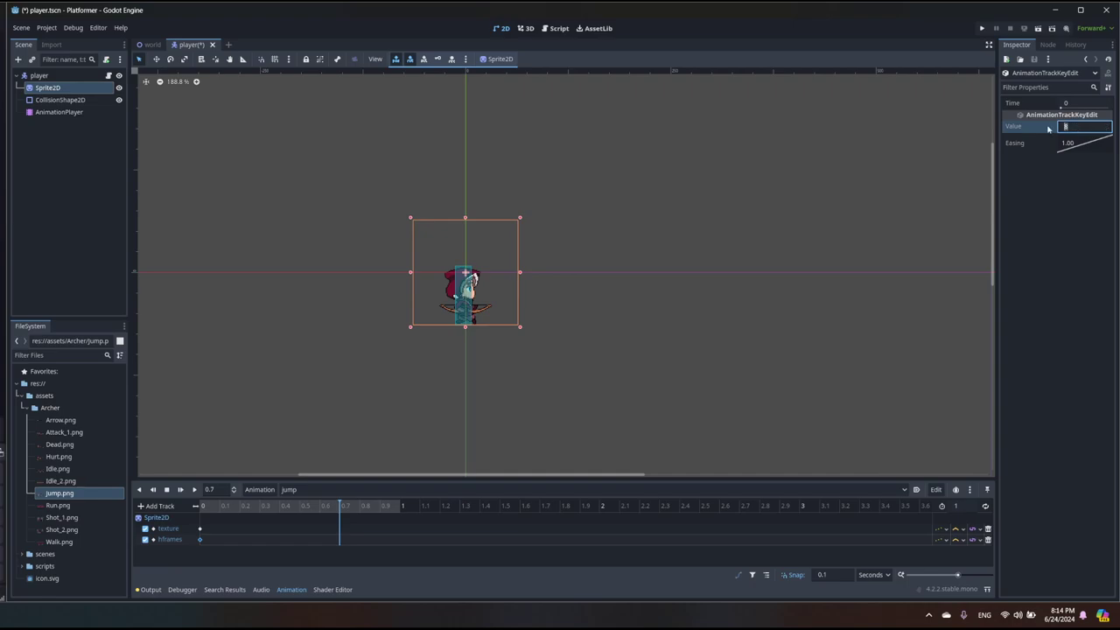
type("9")
key("Return")
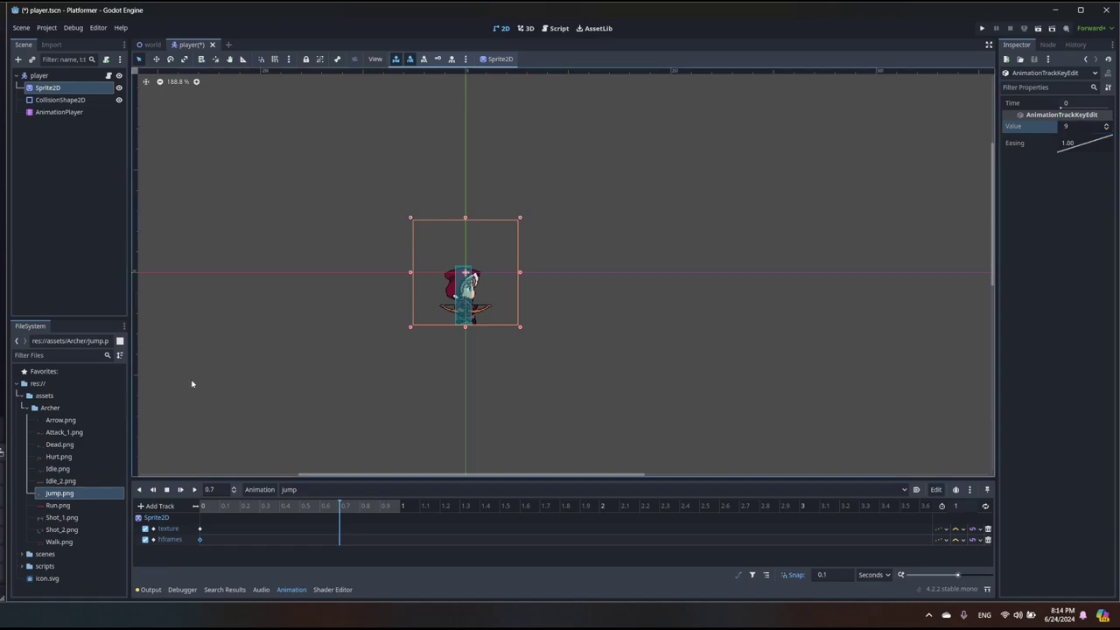
left_click(68, 102)
left_click(52, 87)
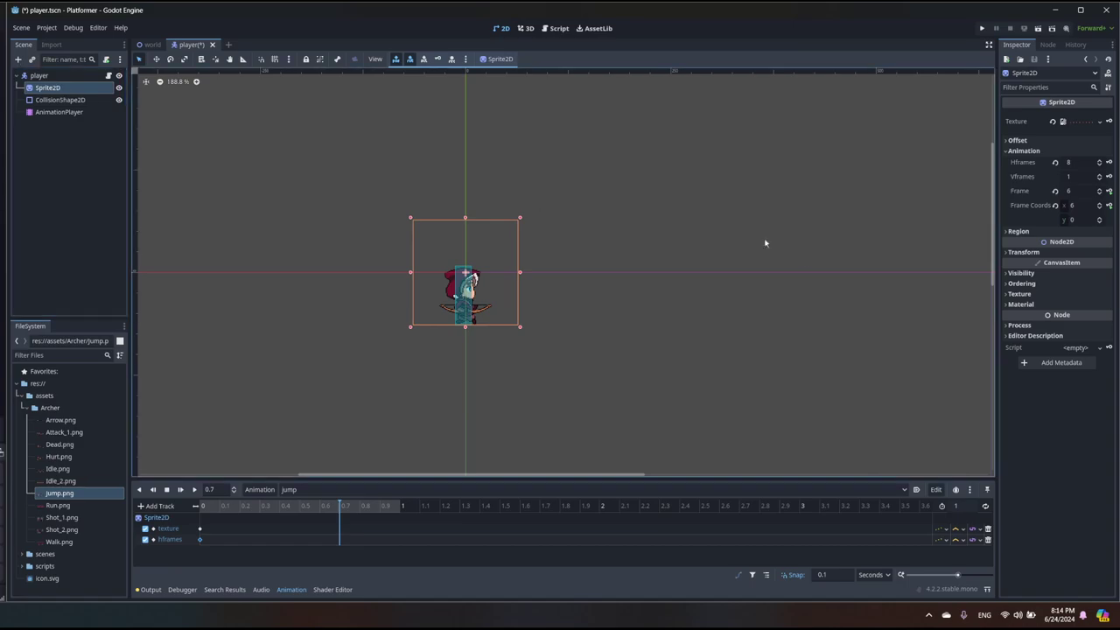
Step: Step the sprite's Frame up and down with the spinner and view the Jump.png resource
left_click(1100, 194)
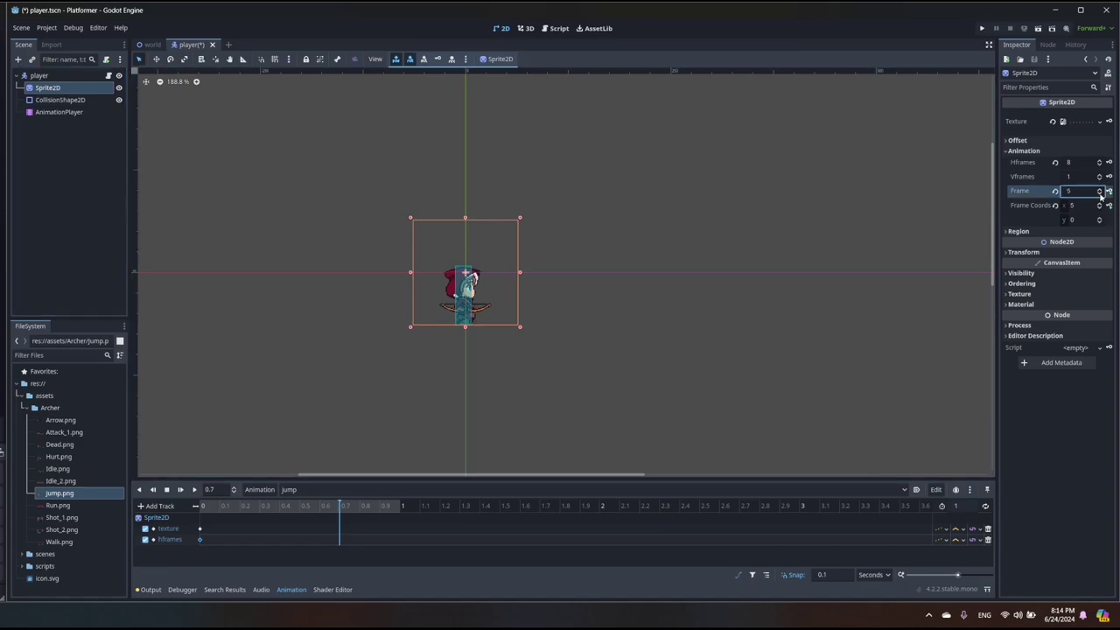
left_click(1100, 195)
left_click(1101, 195)
left_click(1100, 195)
left_click(1100, 192)
left_click(1100, 188)
left_click(1100, 189)
left_click(1100, 189)
left_click(1100, 189)
left_click(1100, 189)
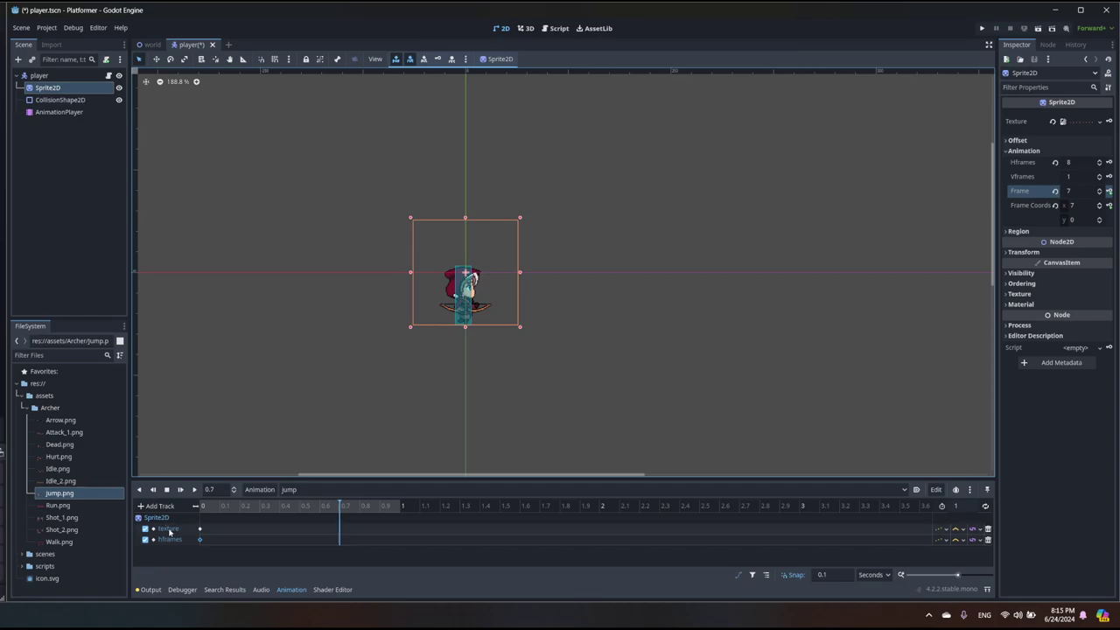
double_click(76, 492)
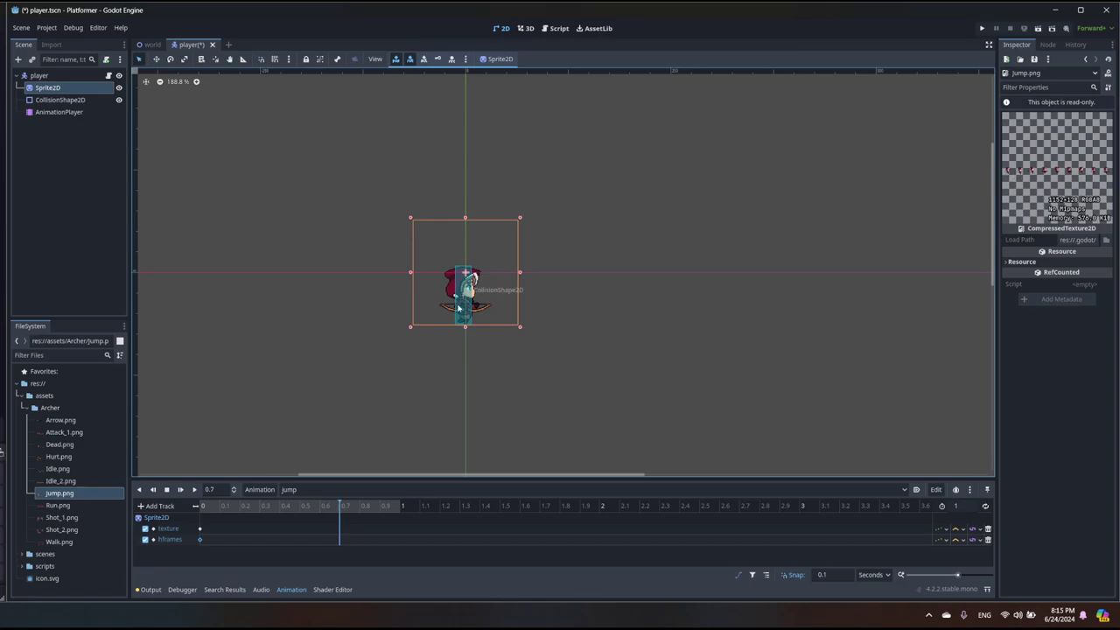
Step: Reselect Sprite2D and replace its Frame value by typing 6
left_click(93, 113)
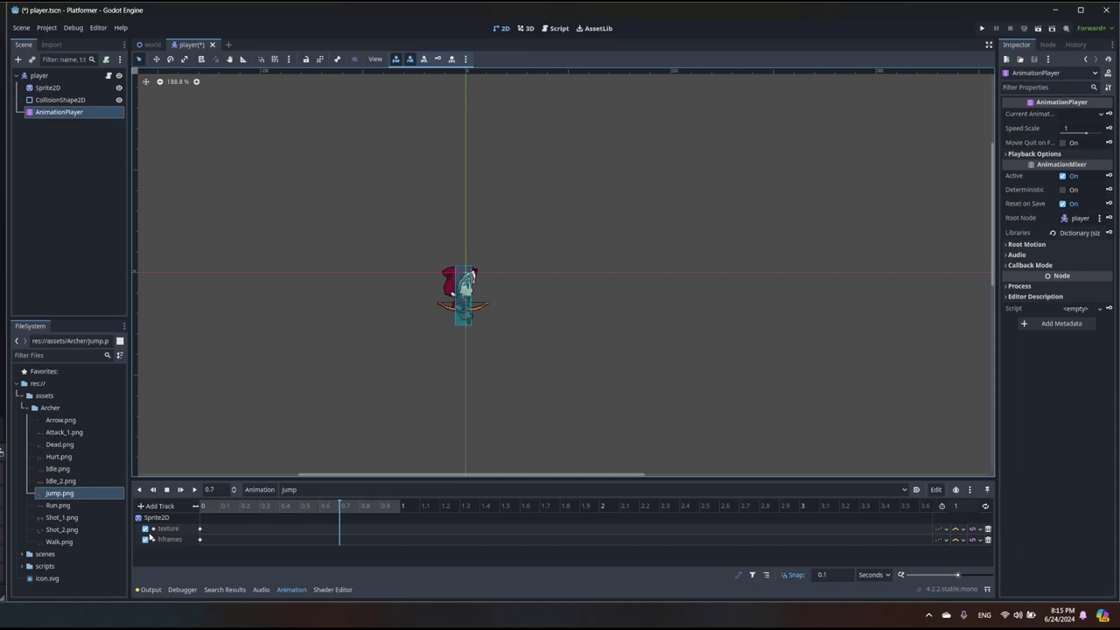
left_click(48, 87)
left_click(1079, 191)
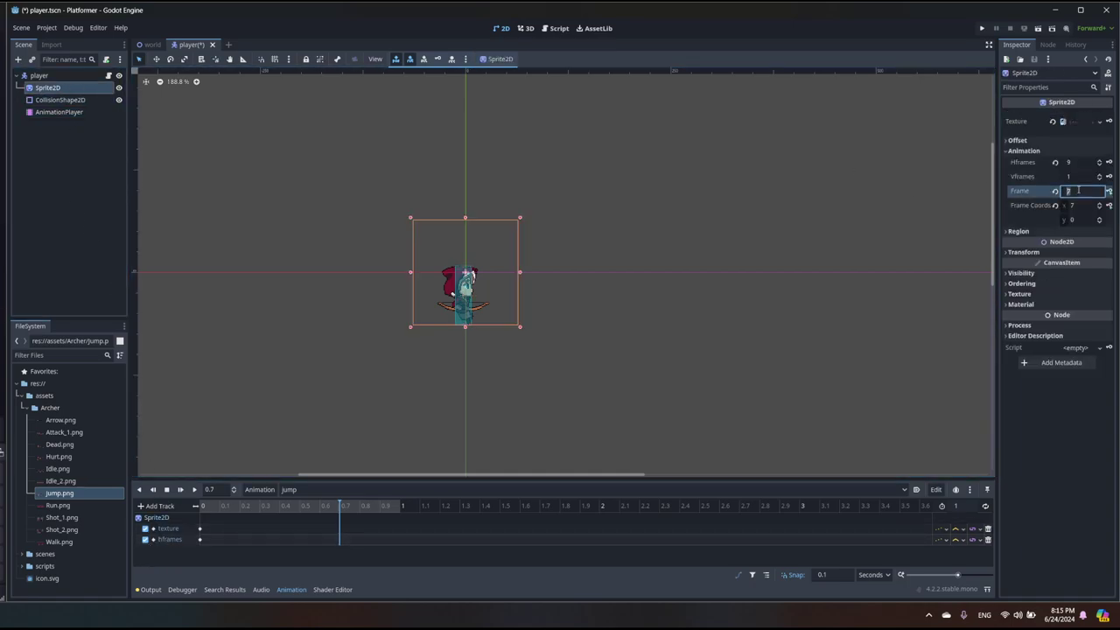
key("BackSpace")
type("6")
key("Return")
key("Return")
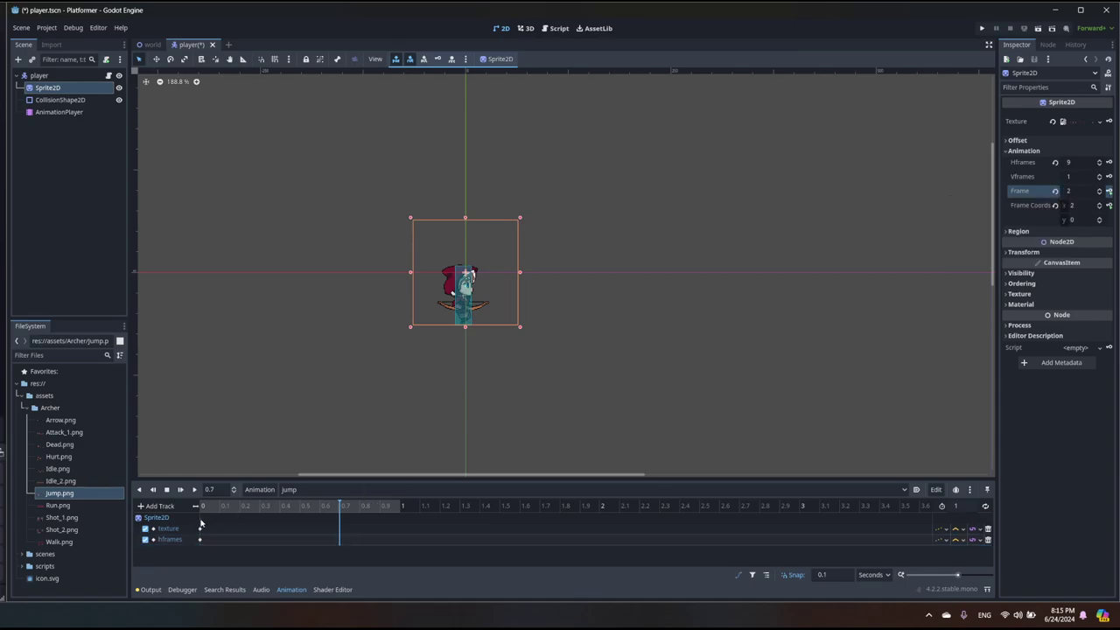
Step: Key the sprite's current frame at 0 s in the jump animation, creating a frame track
left_click(260, 508)
left_click(200, 508)
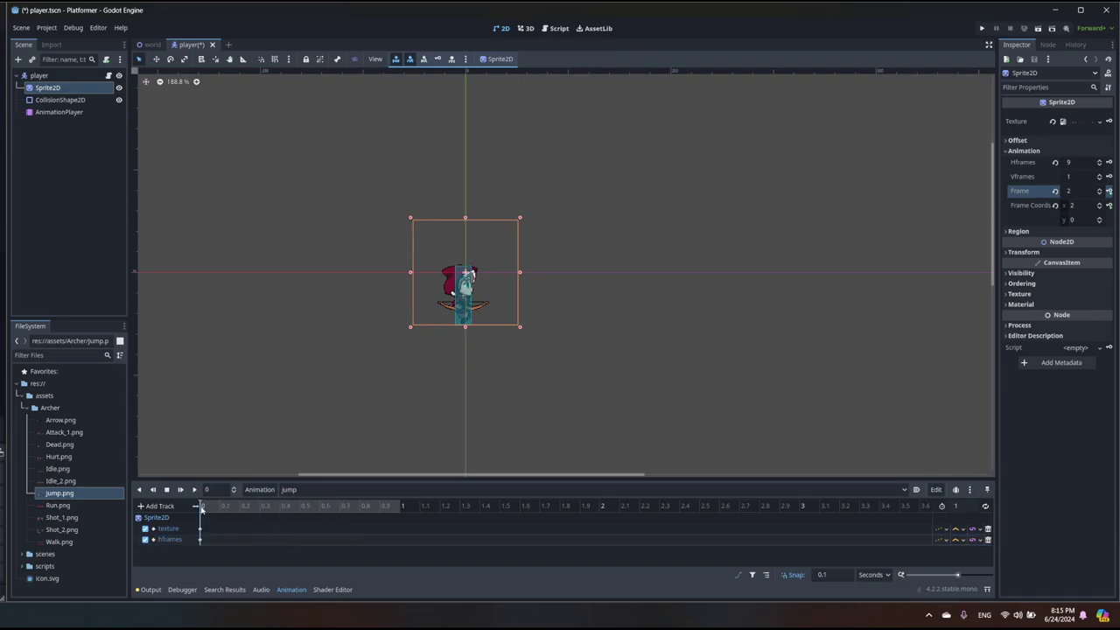
left_click(1108, 191)
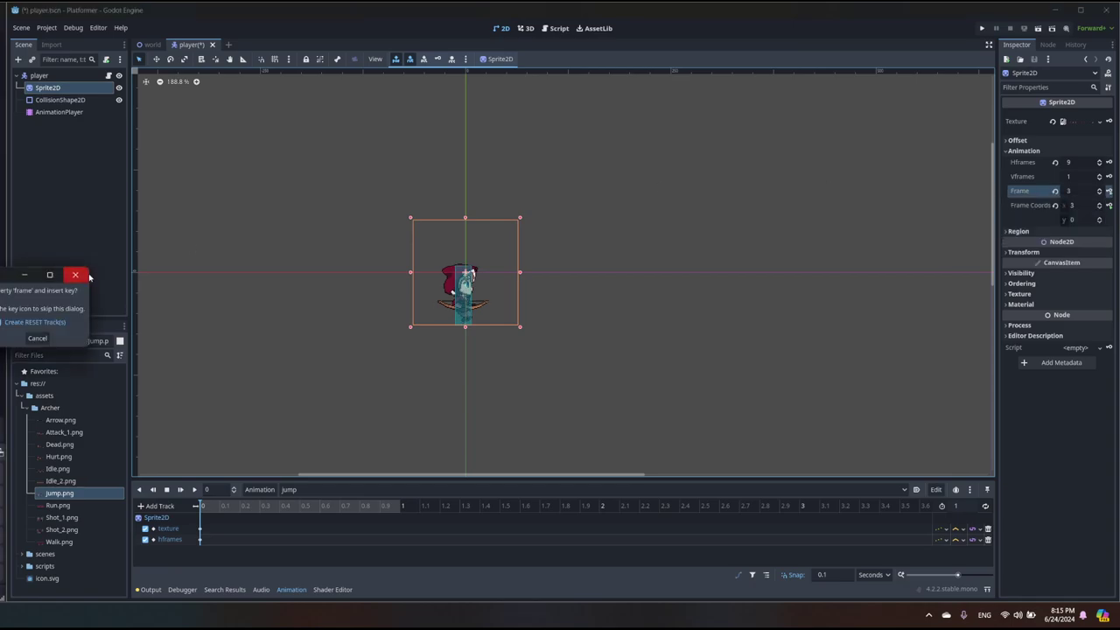
key("Return")
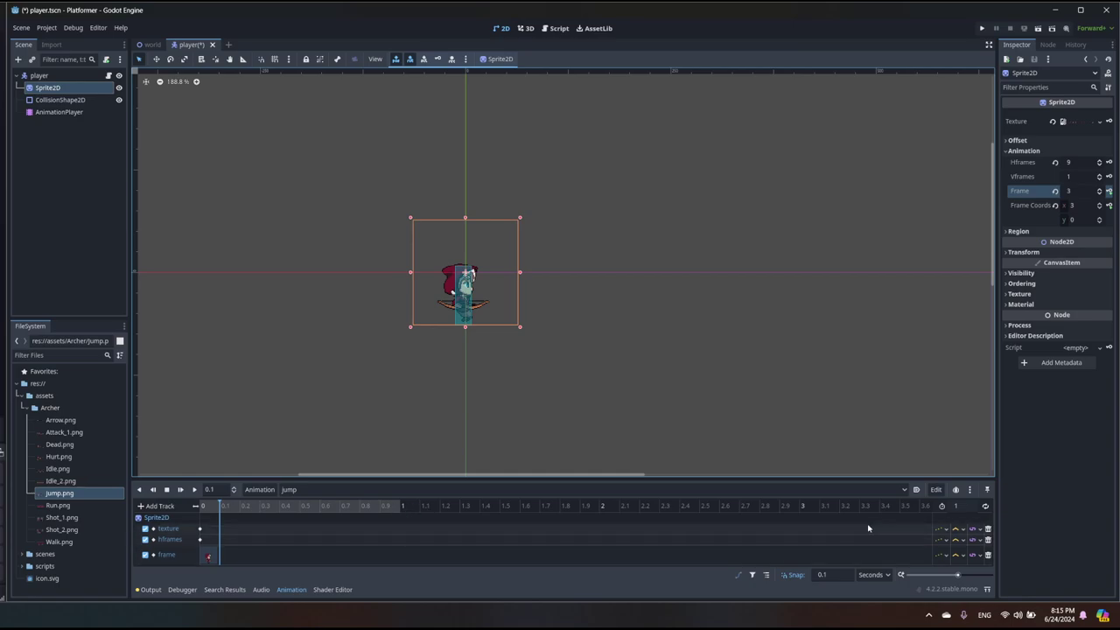
Step: Set the jump animation length to 0.1 s and save the player scene
left_click(967, 509)
type("0.1")
key("Return")
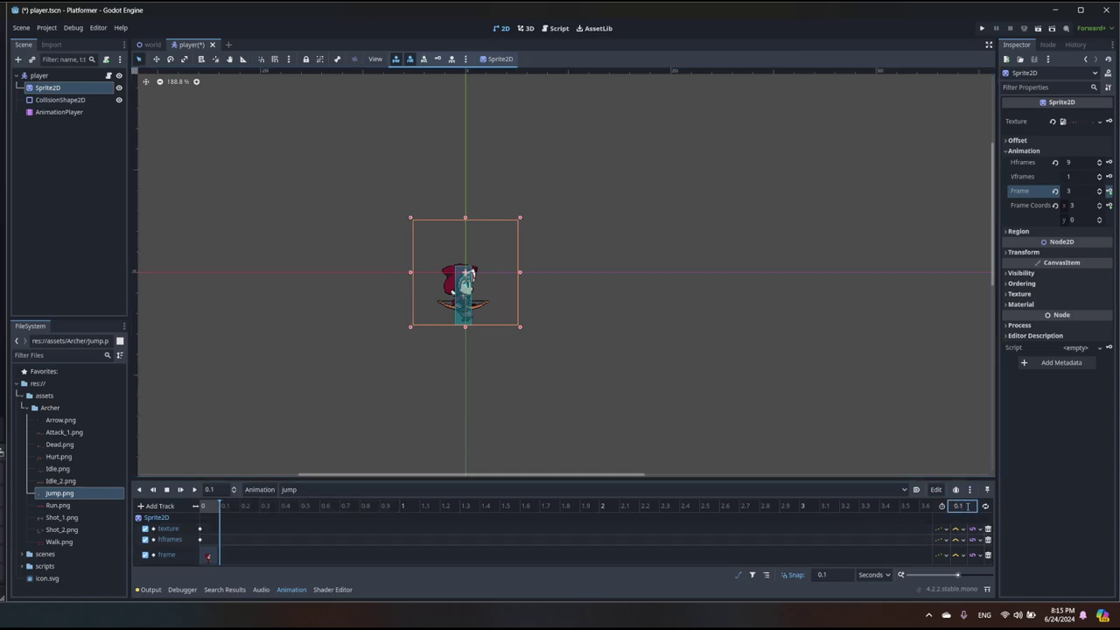
key("ctrl+s")
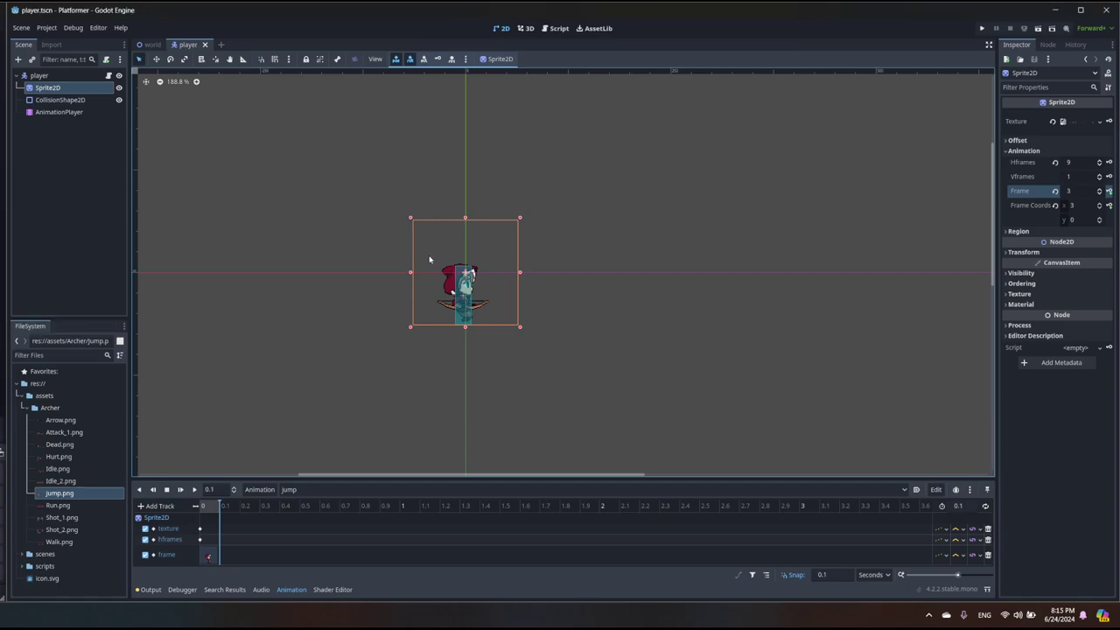